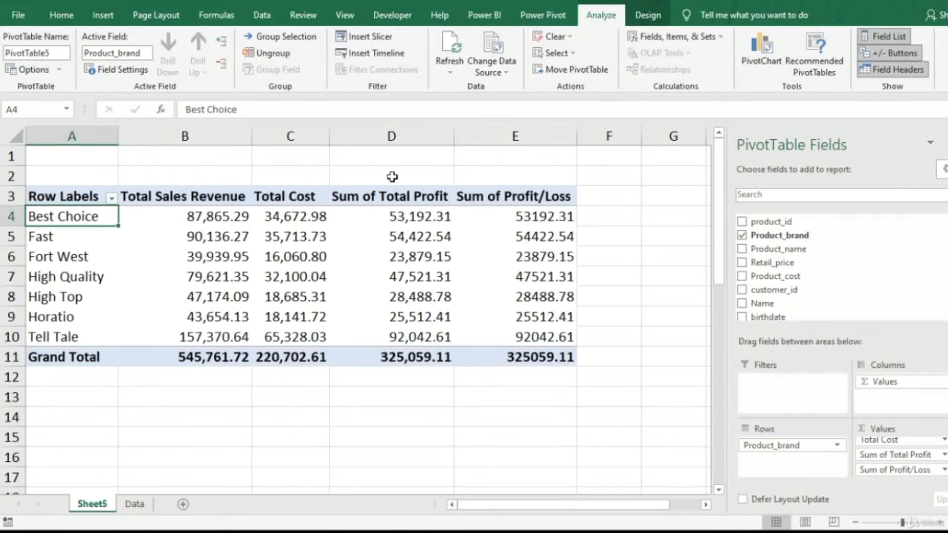
Step: Replace Product_brand with store_country in the pivot table's rows and remove the Sum of Profit/Loss value field
{"action": "left_click_drag", "start_coordinate": [779, 444], "coordinate": [691, 434]}
{"action": "scroll", "coordinate": [804, 267], "scroll_direction": "down", "scroll_amount": 5}
{"action": "left_click_drag", "start_coordinate": [793, 260], "coordinate": [790, 455]}
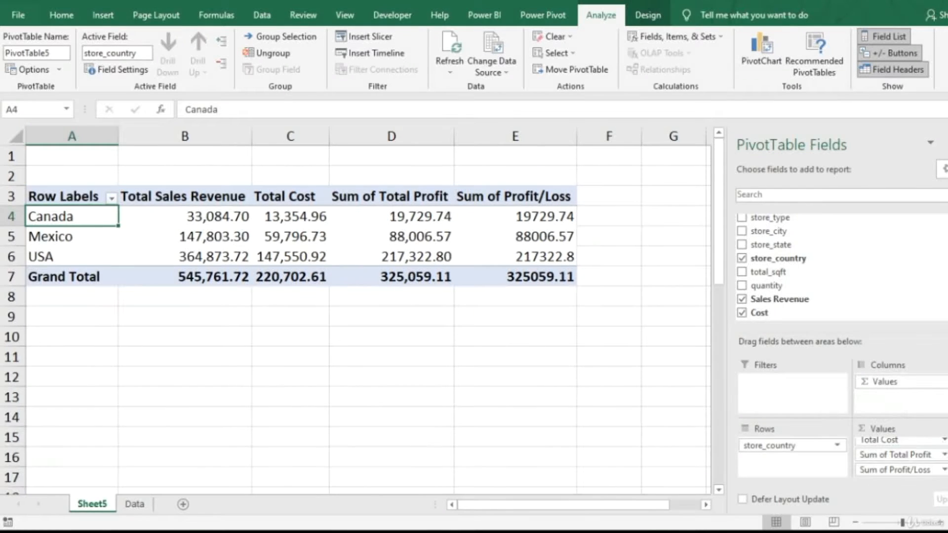
{"action": "left_click_drag", "start_coordinate": [893, 469], "coordinate": [621, 395]}
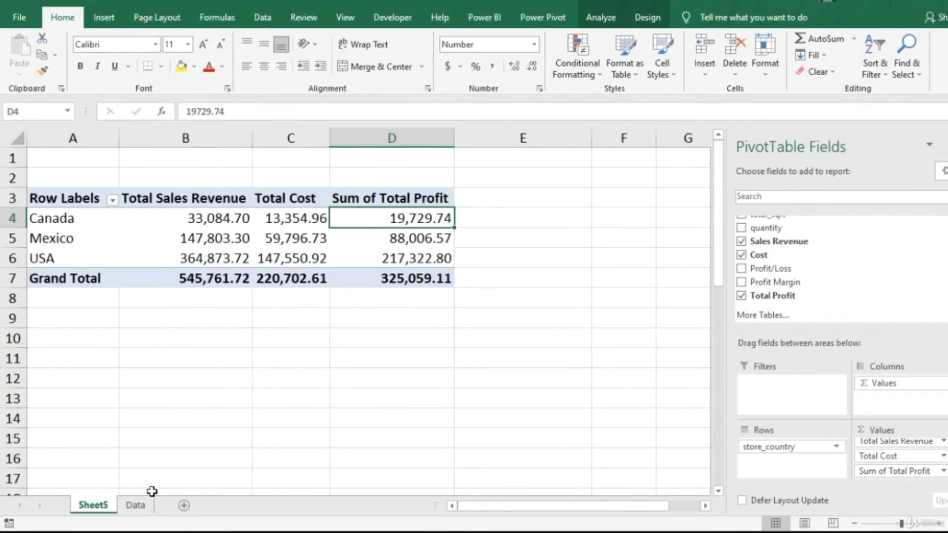
Step: Check the Profit Margin column on the Data sheet and add the Profit Margin field to the pivot table's values on Sheet5
{"action": "left_click", "coordinate": [134, 505]}
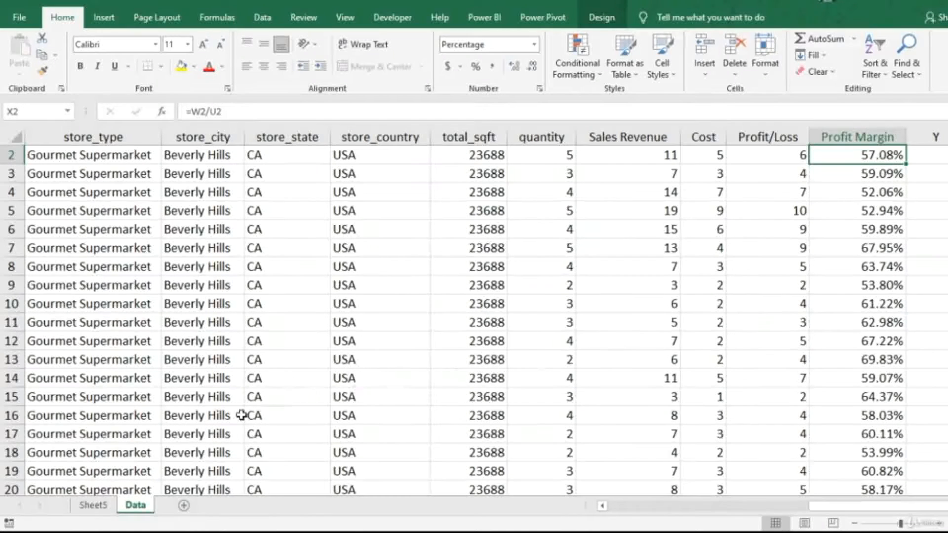
{"action": "left_click", "coordinate": [95, 505]}
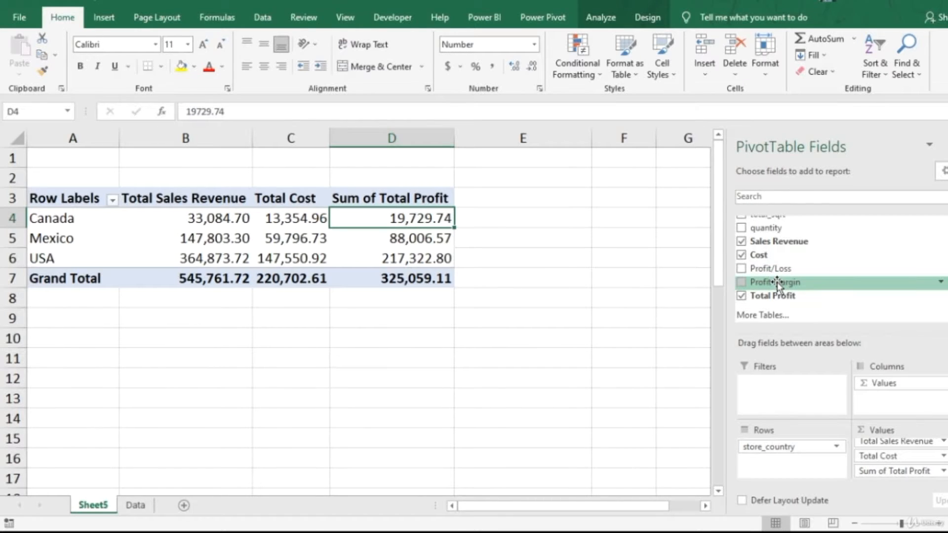
{"action": "left_click_drag", "start_coordinate": [776, 284], "coordinate": [903, 480]}
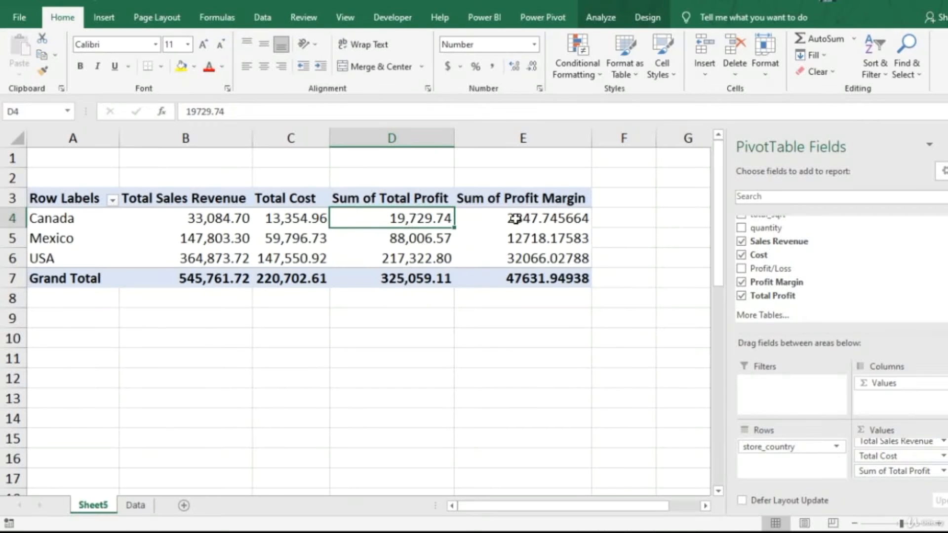
{"action": "left_click", "coordinate": [563, 221]}
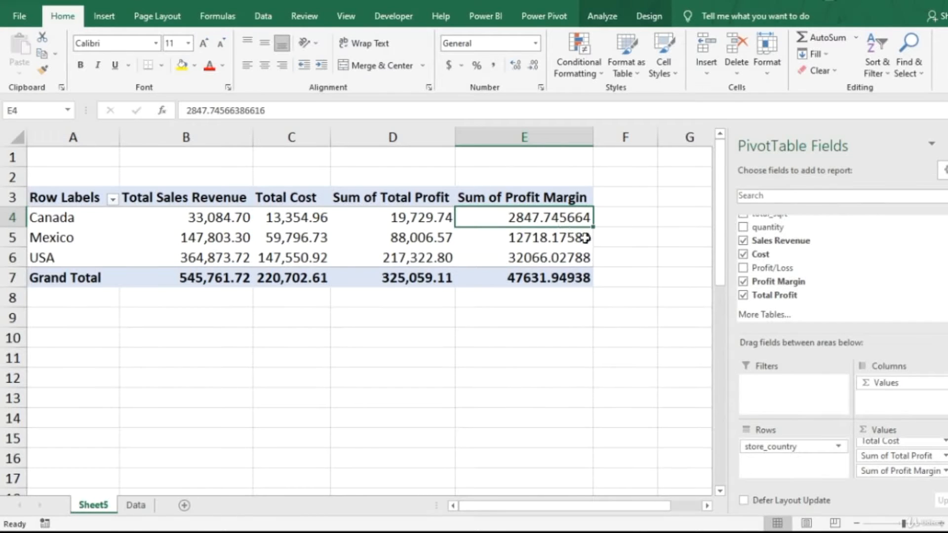
Step: Summarize the pivot table's Profit Margin value field by Average instead of Sum
{"action": "left_click", "coordinate": [946, 472]}
{"action": "left_click", "coordinate": [928, 453]}
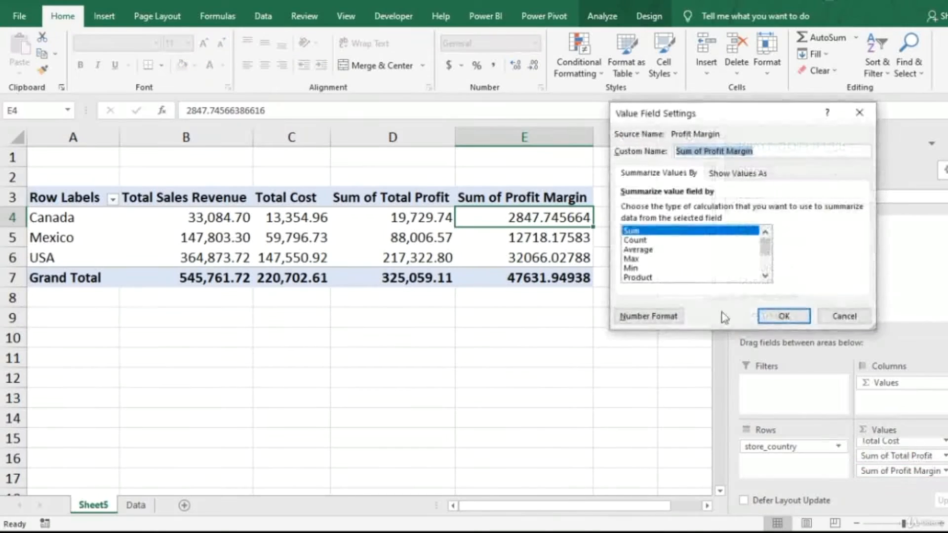
{"action": "left_click", "coordinate": [649, 250]}
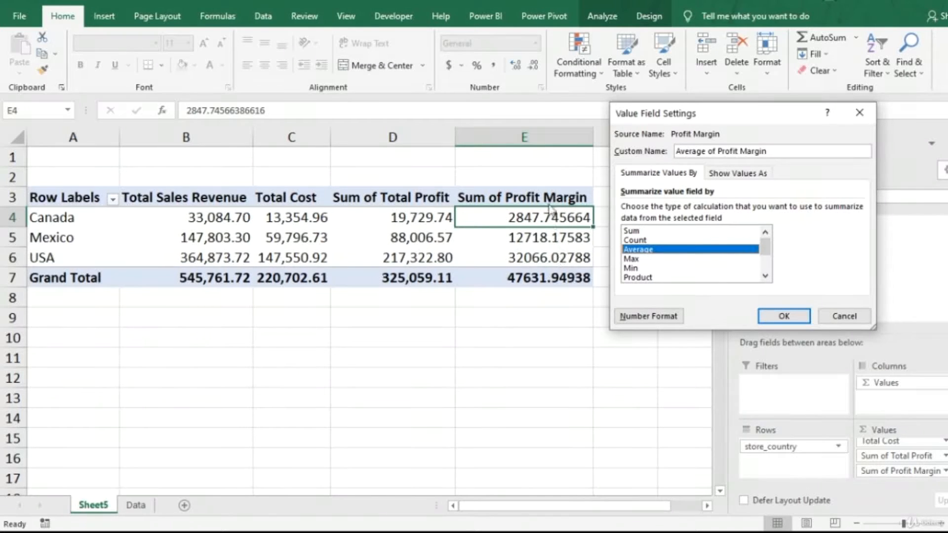
{"action": "left_click", "coordinate": [771, 322]}
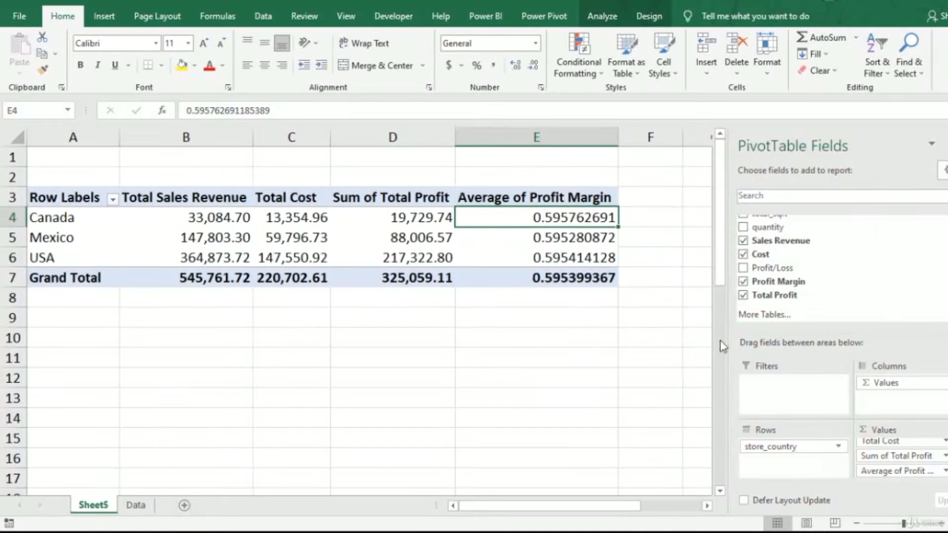
Step: Format the Average of Profit Margin value field as Percentage with 2 decimal places
{"action": "left_click", "coordinate": [928, 471]}
{"action": "left_click", "coordinate": [884, 451]}
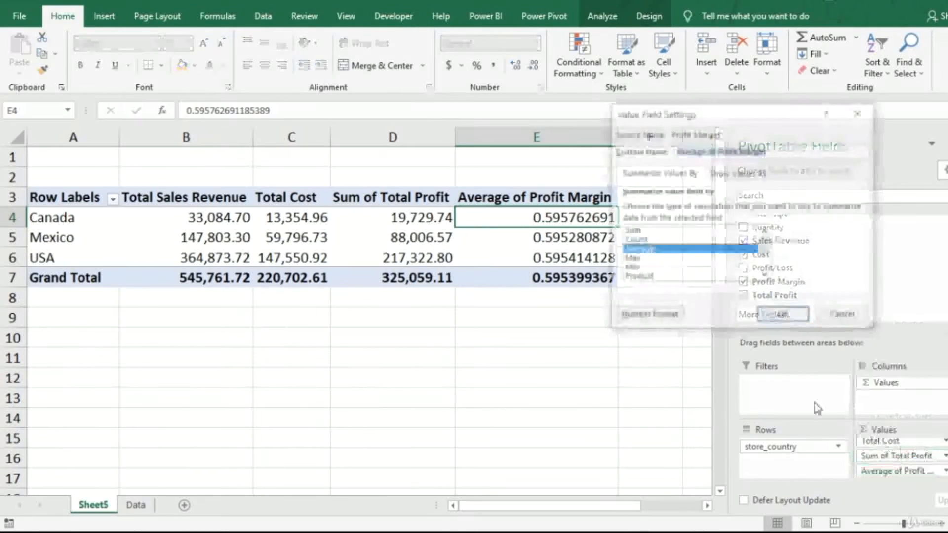
{"action": "left_click", "coordinate": [650, 316]}
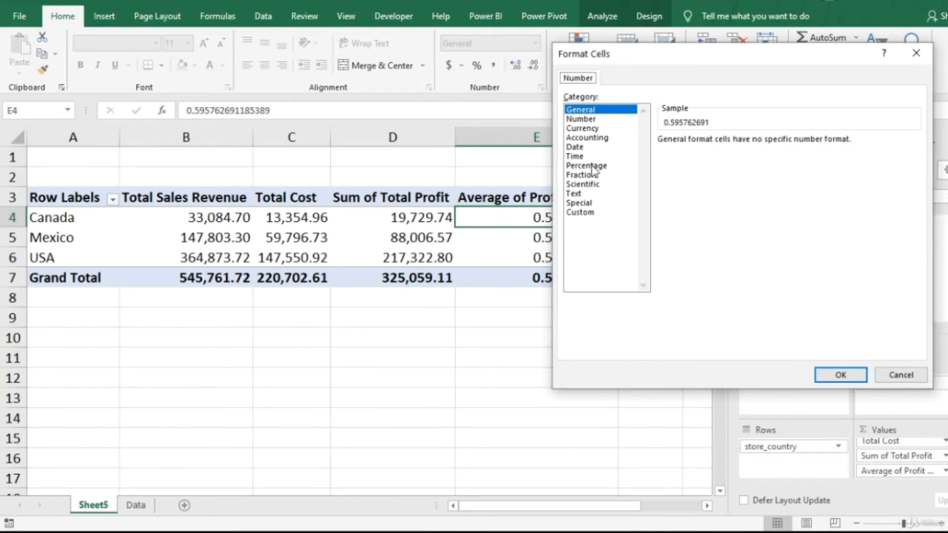
{"action": "left_click", "coordinate": [588, 166]}
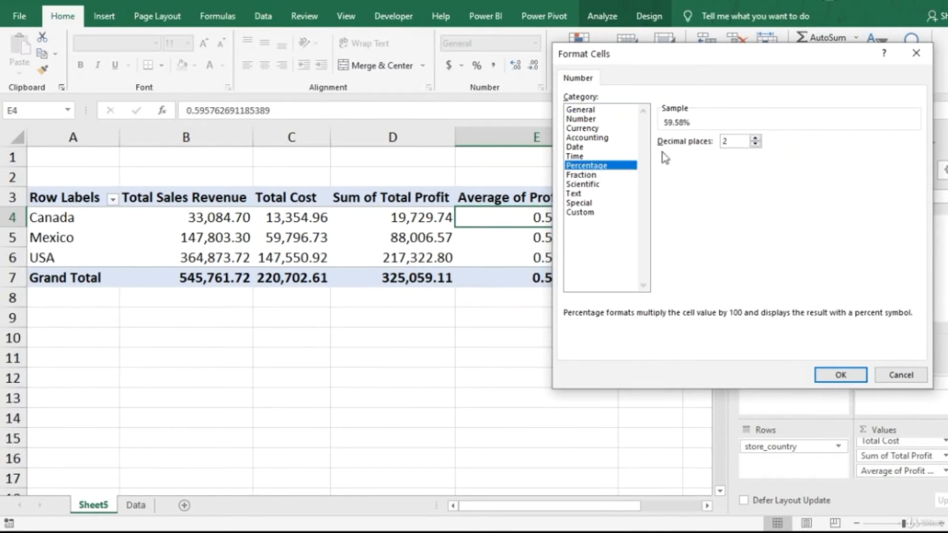
{"action": "left_click", "coordinate": [839, 376]}
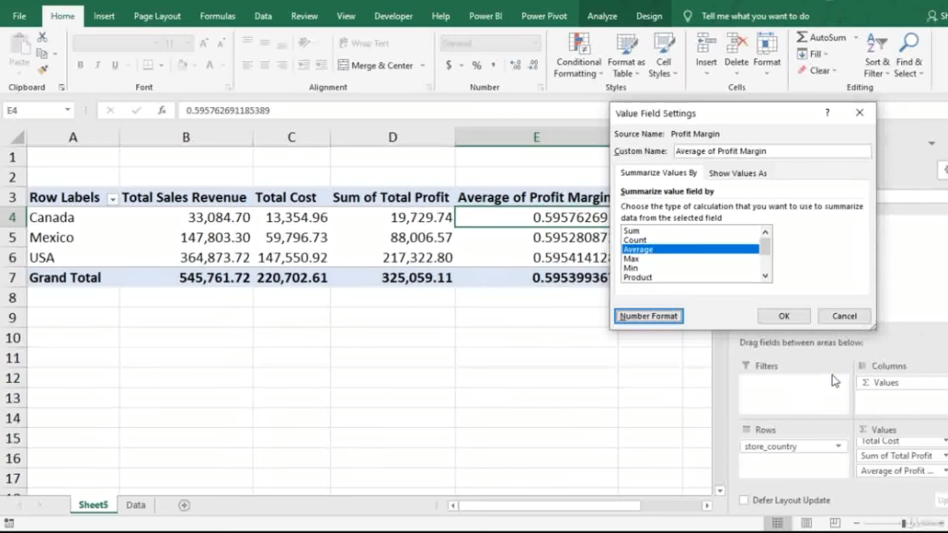
{"action": "left_click", "coordinate": [783, 316]}
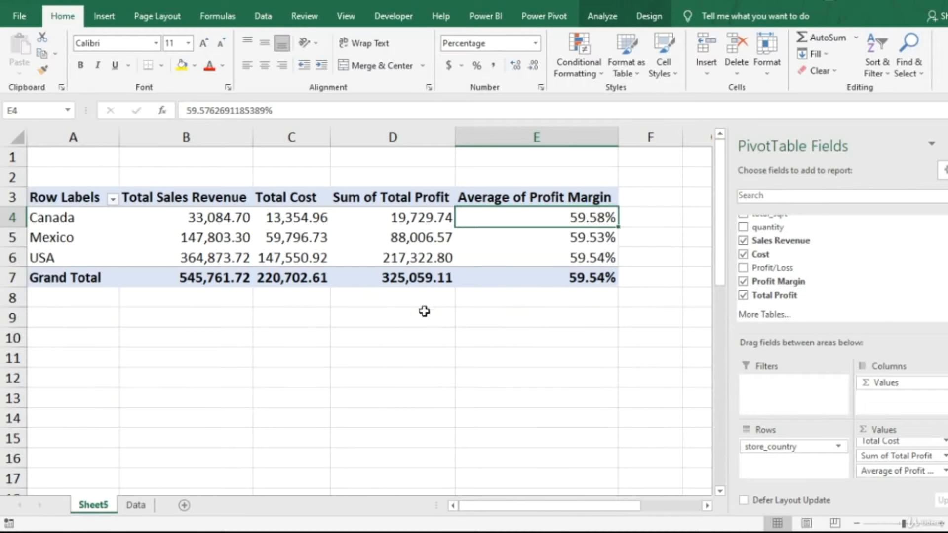
Step: In F4, calculate Canada's profit margin by dividing its Sum of Total Profit by its Total Sales Revenue from the pivot table
{"action": "left_click", "coordinate": [653, 222]}
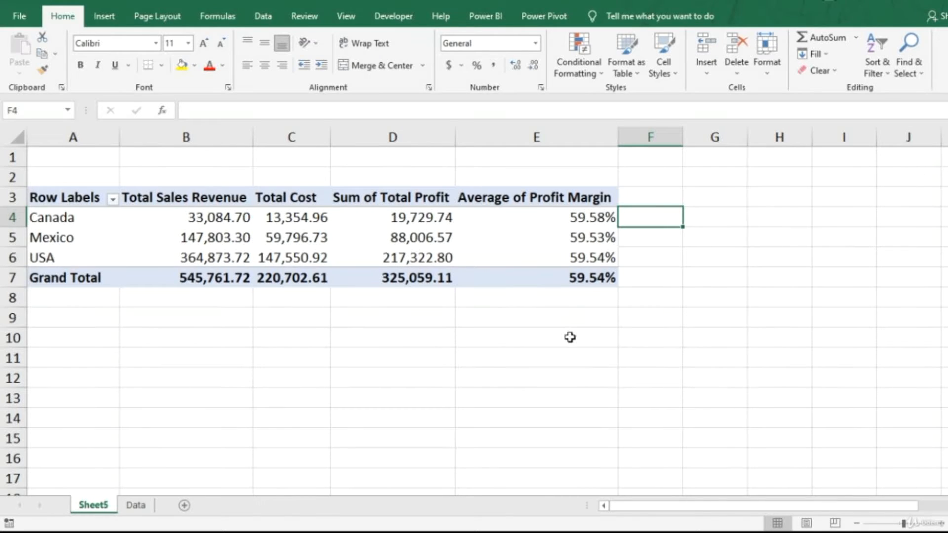
{"action": "type", "text": "="}
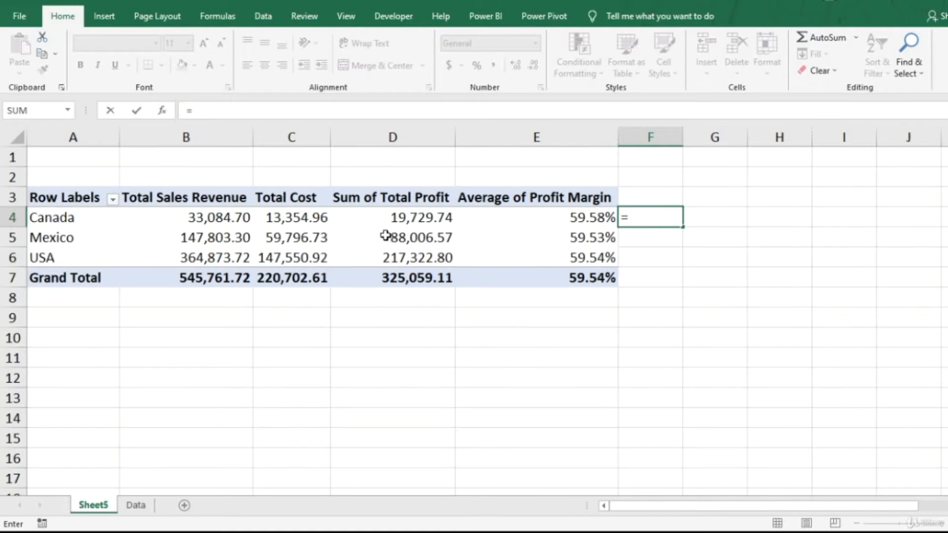
{"action": "left_click", "coordinate": [395, 220]}
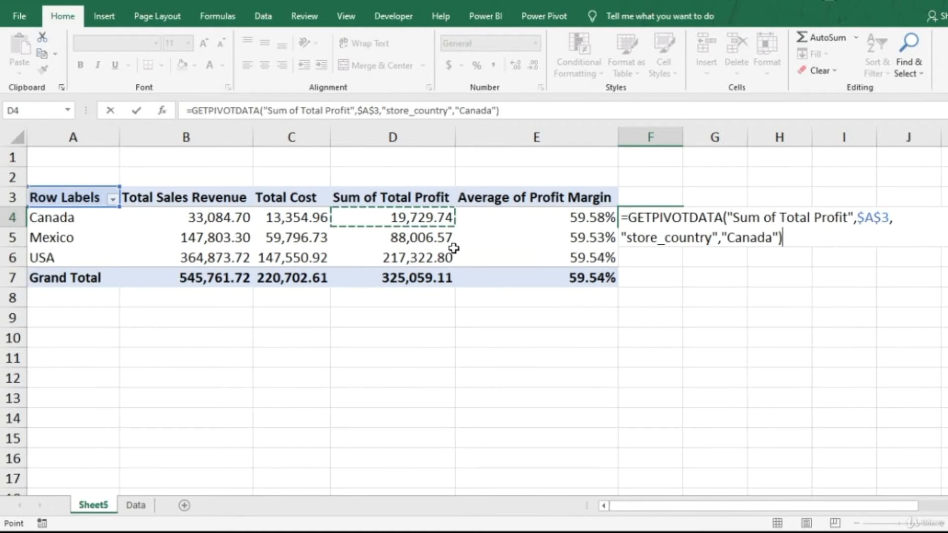
{"action": "type", "text": "/"}
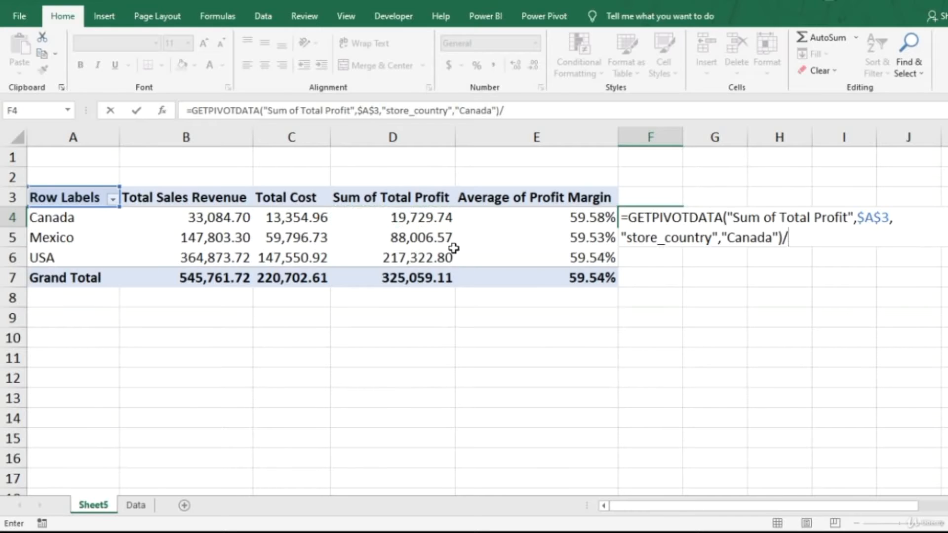
{"action": "left_click", "coordinate": [228, 215]}
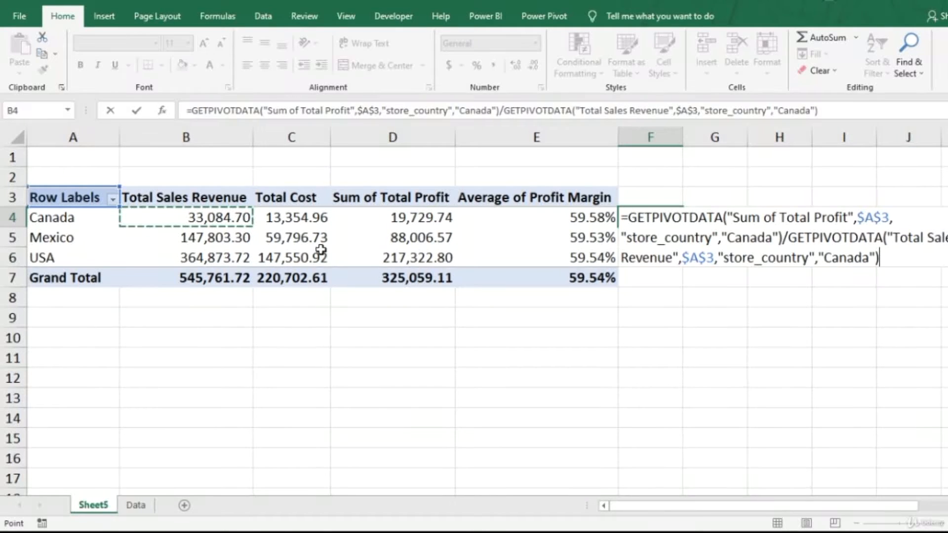
{"action": "key", "text": "Return"}
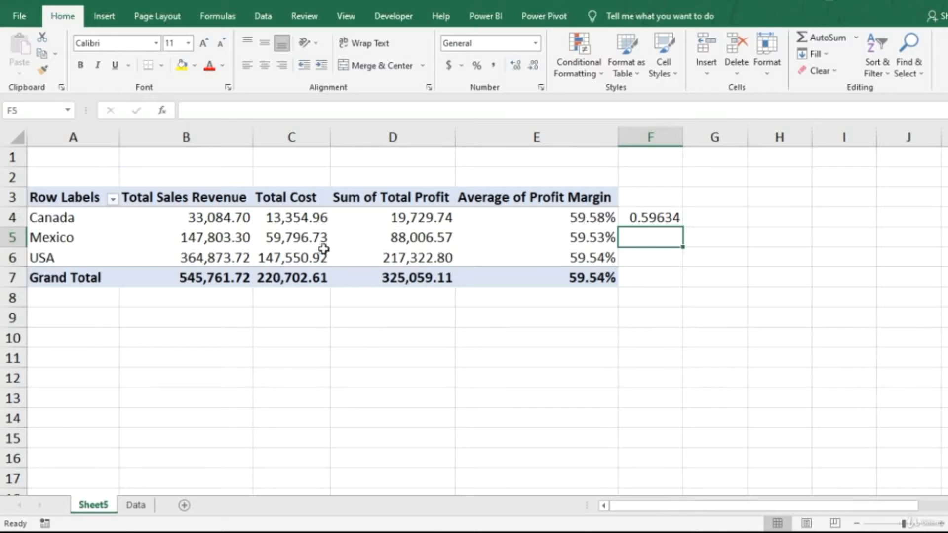
{"action": "left_click", "coordinate": [675, 217]}
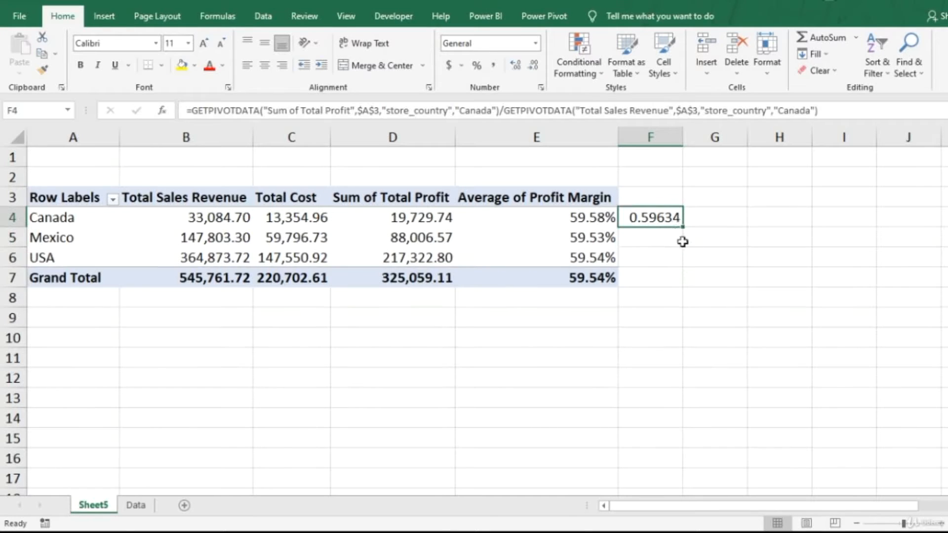
Step: In F5, calculate Mexico's profit margin by dividing its Sum of Total Profit by its Total Sales Revenue from the pivot table
{"action": "left_click", "coordinate": [676, 239]}
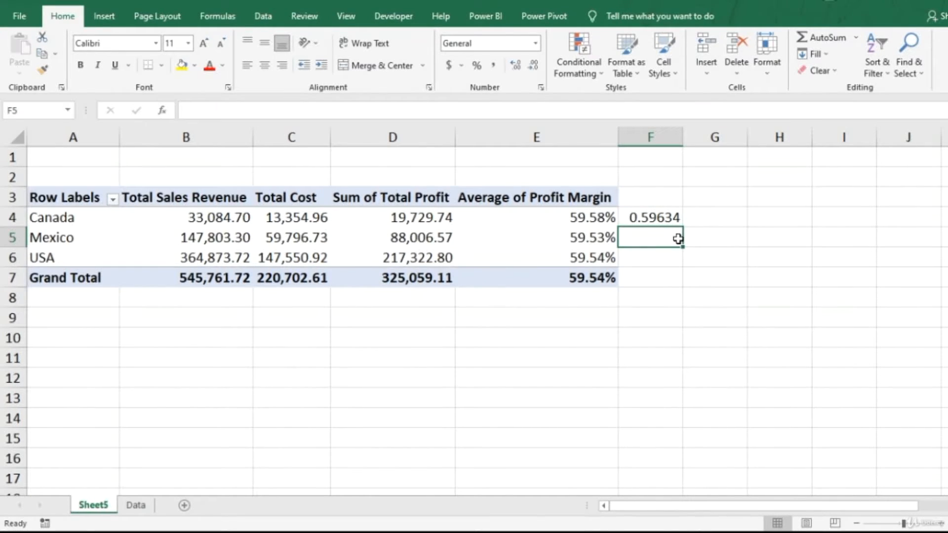
{"action": "type", "text": "="}
{"action": "key", "text": "Left"}
{"action": "key", "text": "Left"}
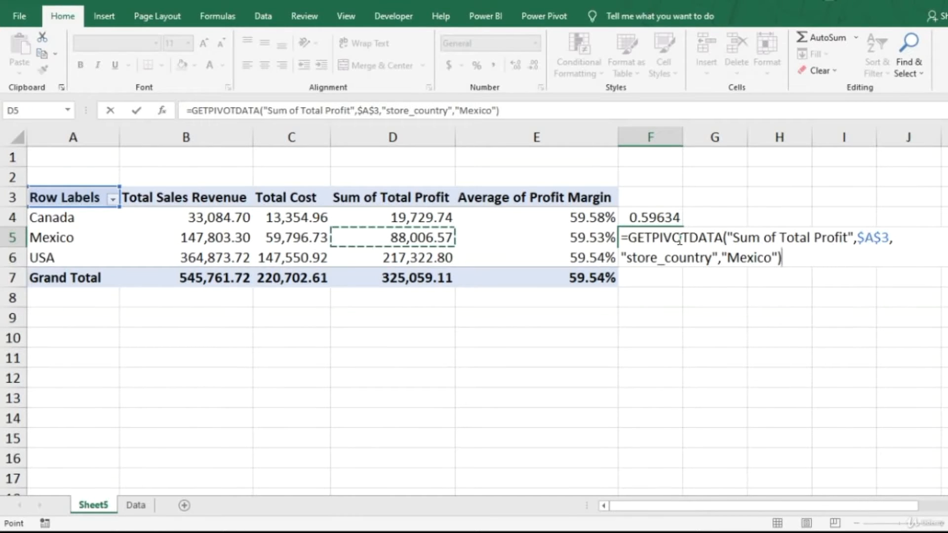
{"action": "key", "text": "F8"}
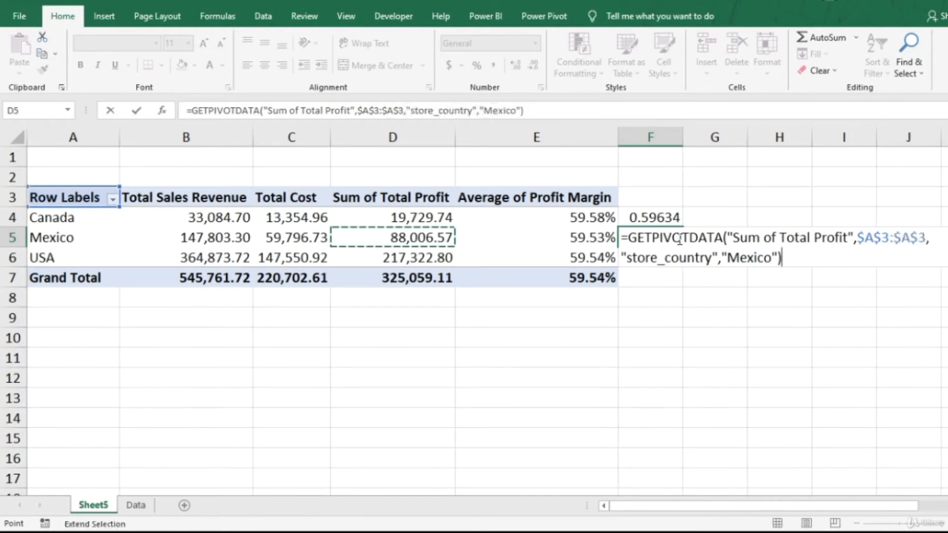
{"action": "type", "text": "/"}
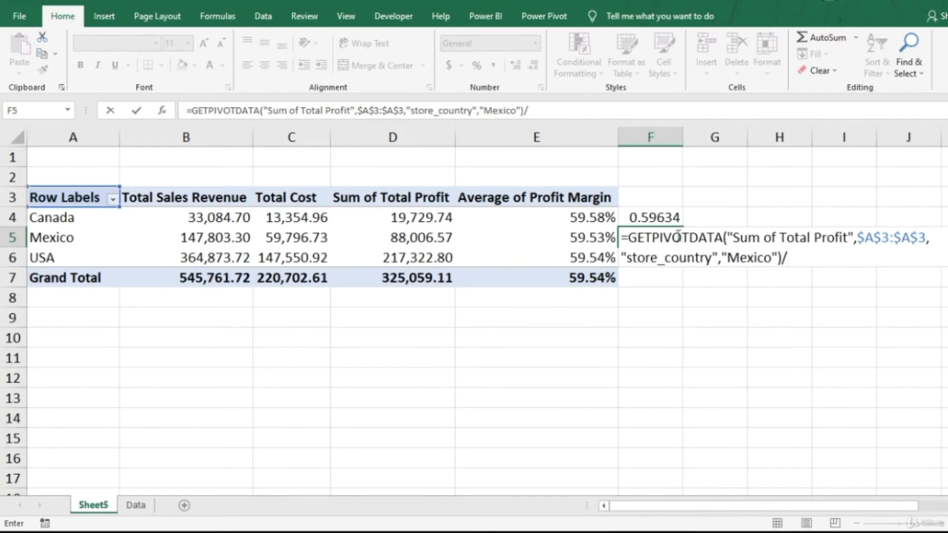
{"action": "left_click", "coordinate": [225, 237]}
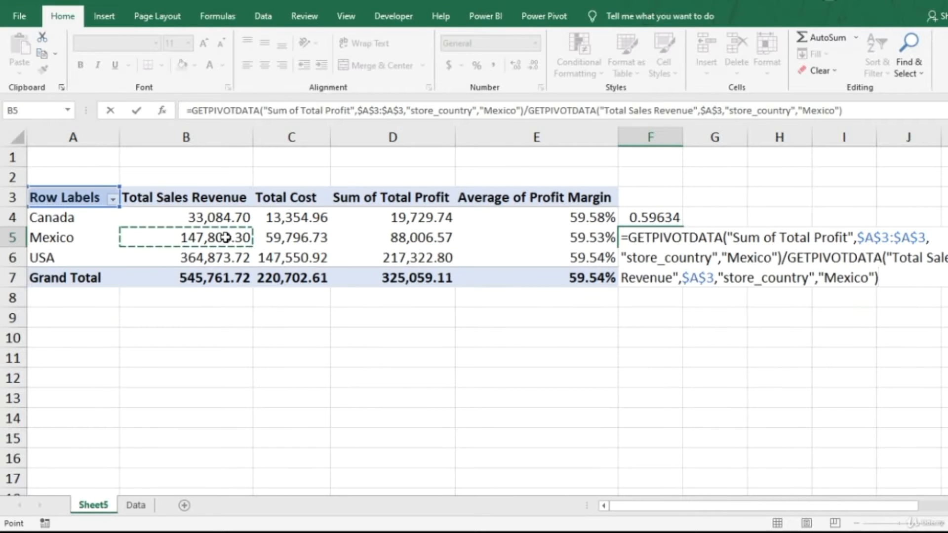
{"action": "key", "text": "Return"}
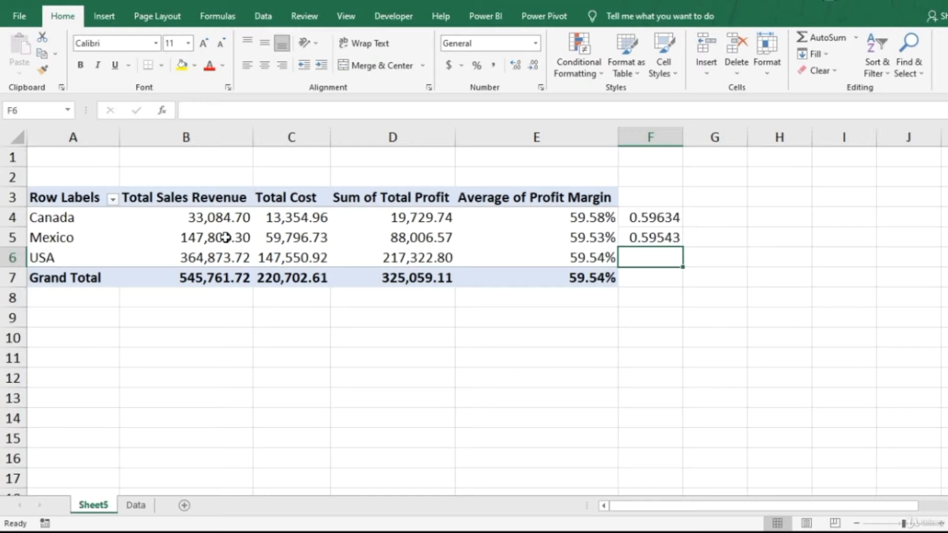
Step: In F6, calculate the USA's profit margin by dividing its Sum of Total Profit by its Total Sales Revenue from the pivot table
{"action": "type", "text": "="}
{"action": "left_click", "coordinate": [432, 257]}
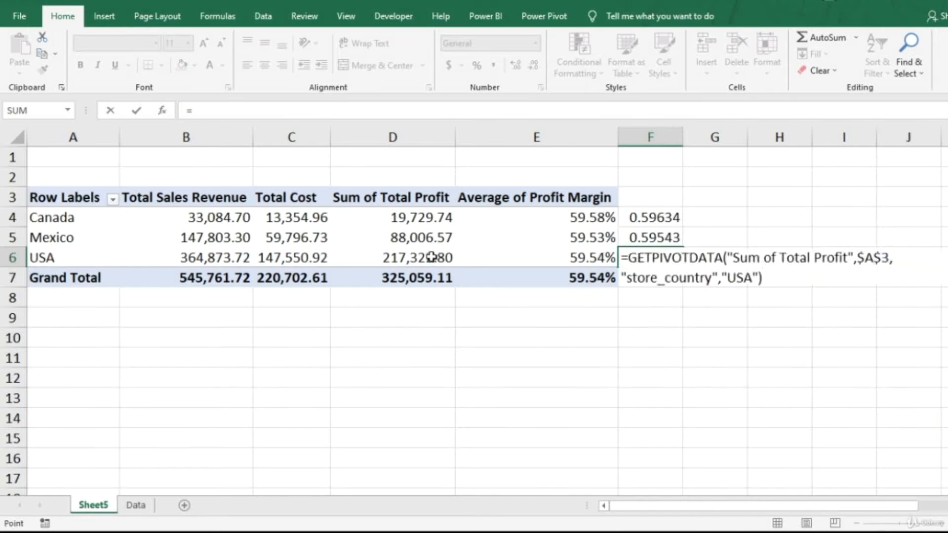
{"action": "type", "text": "/"}
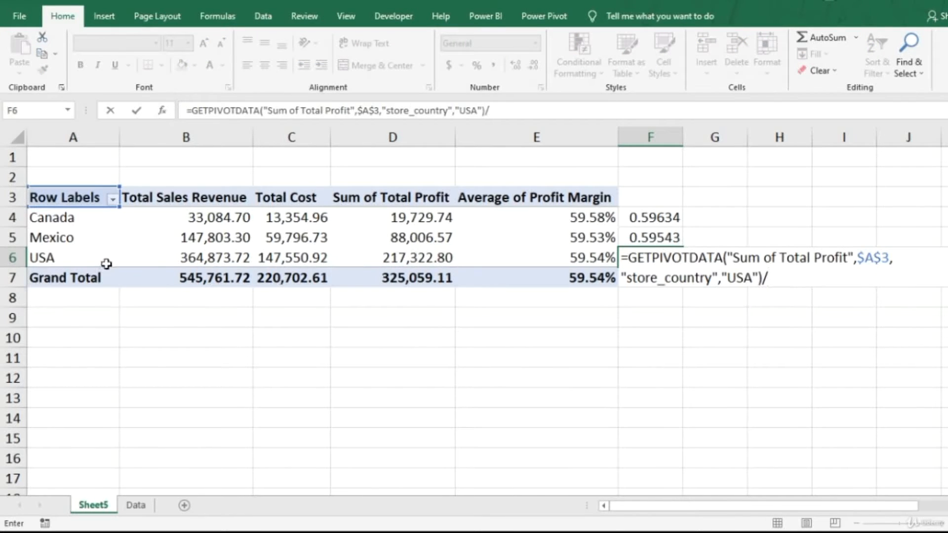
{"action": "left_click", "coordinate": [189, 261]}
{"action": "key", "text": "Return"}
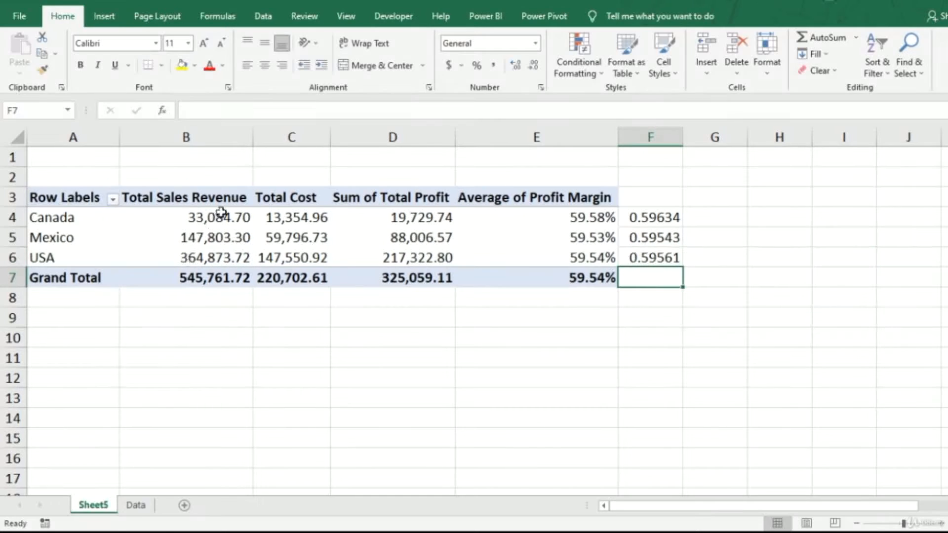
Step: Format column F as percentages with two decimal places and review the USA and Canada margin formulas
{"action": "left_click", "coordinate": [662, 136]}
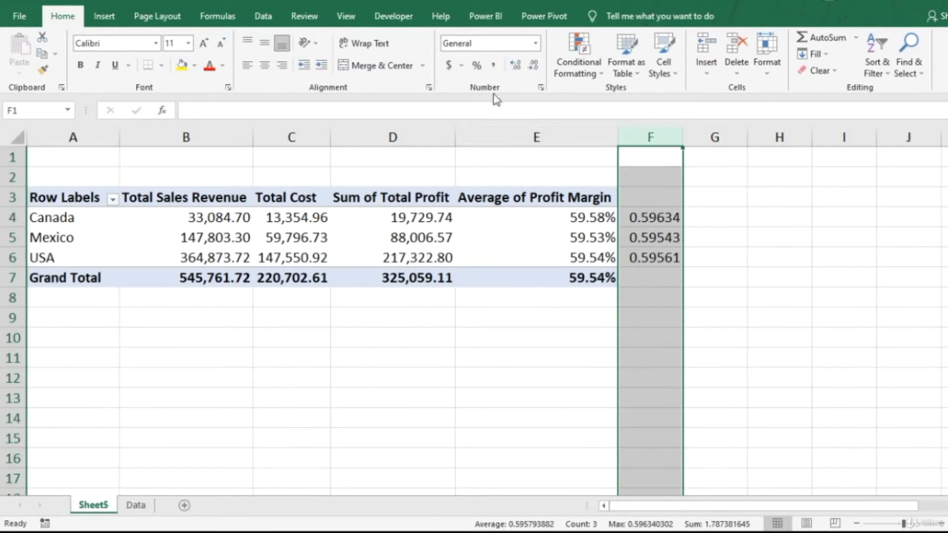
{"action": "left_click", "coordinate": [477, 65]}
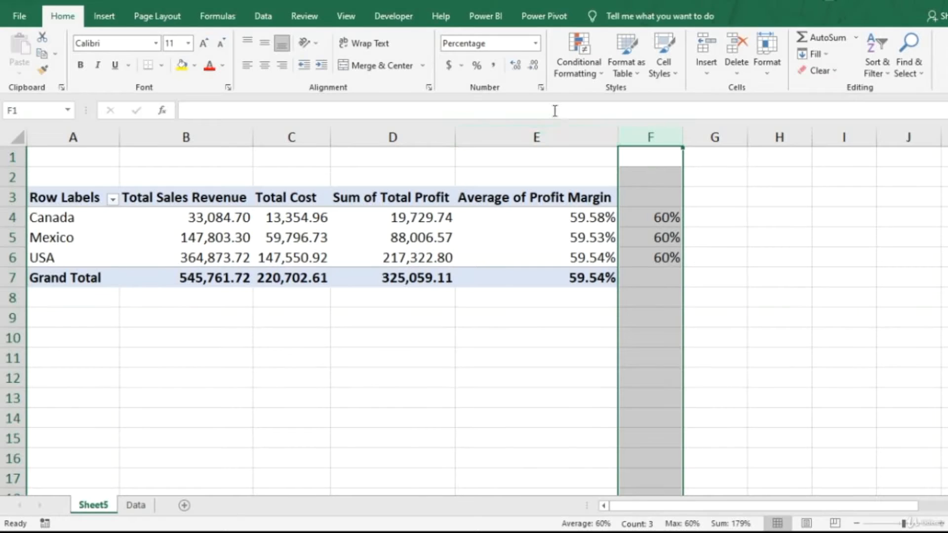
{"action": "left_click", "coordinate": [515, 66]}
{"action": "left_click", "coordinate": [515, 66]}
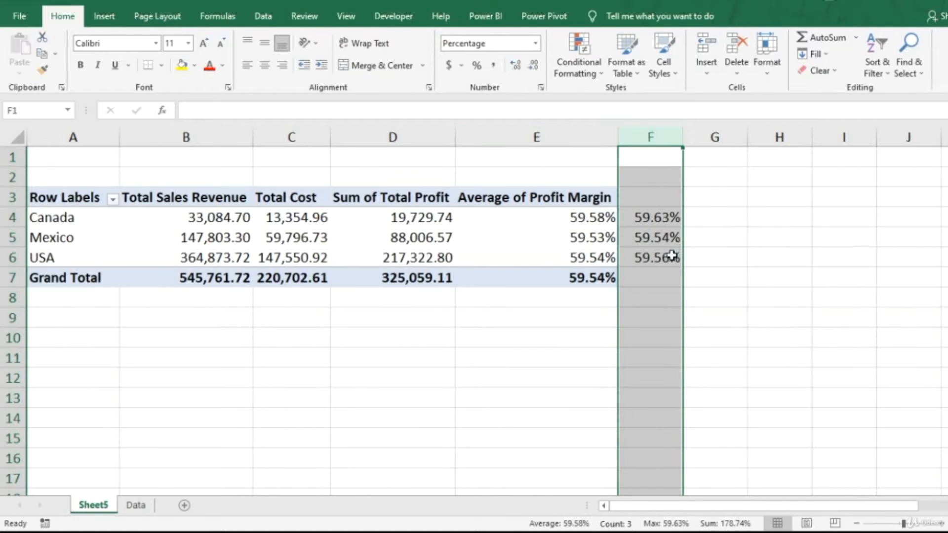
{"action": "left_click", "coordinate": [672, 255]}
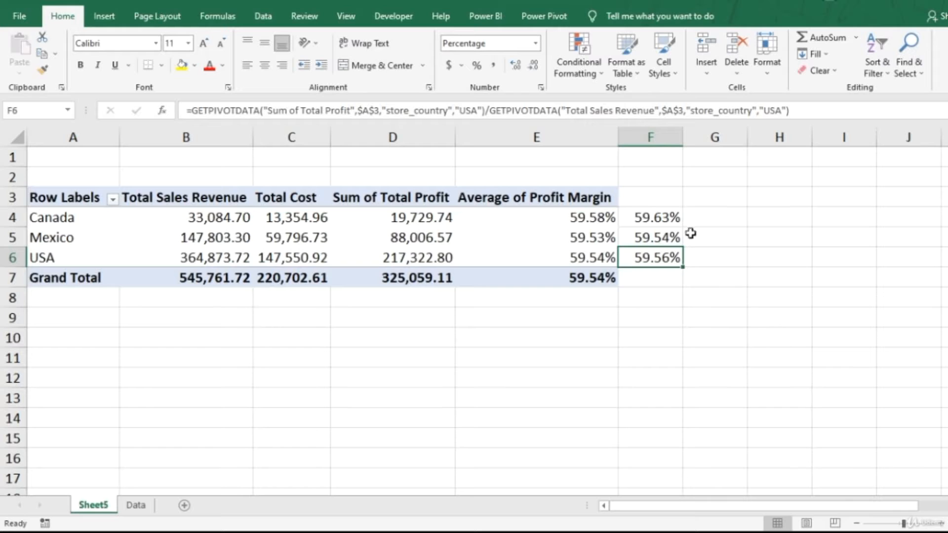
{"action": "left_click", "coordinate": [666, 223]}
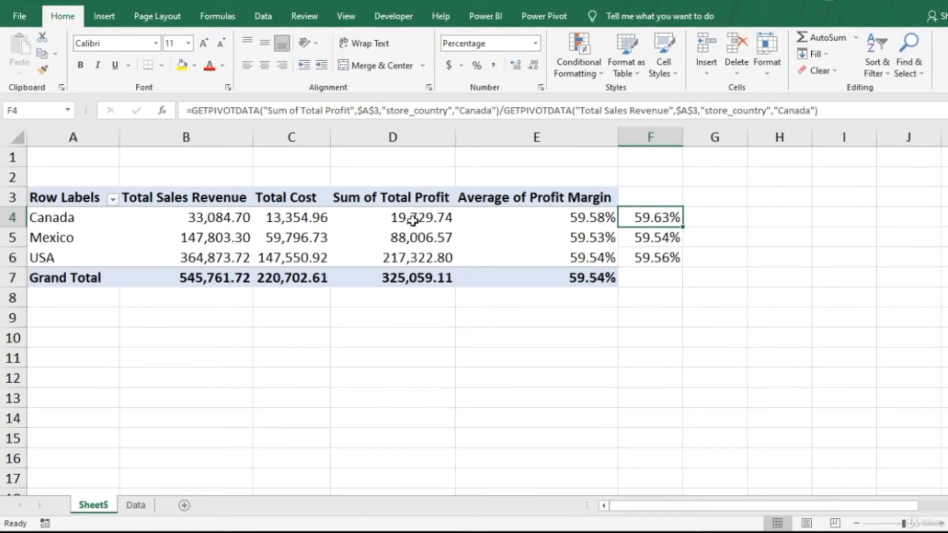
Step: Copy Canada's revenue, cost and profit from B4:D4 and paste them as values only into row 10, starting at B10
{"action": "mouse_move", "coordinate": [416, 219]}
{"action": "mouse_move", "coordinate": [207, 220]}
{"action": "left_click", "coordinate": [230, 216]}
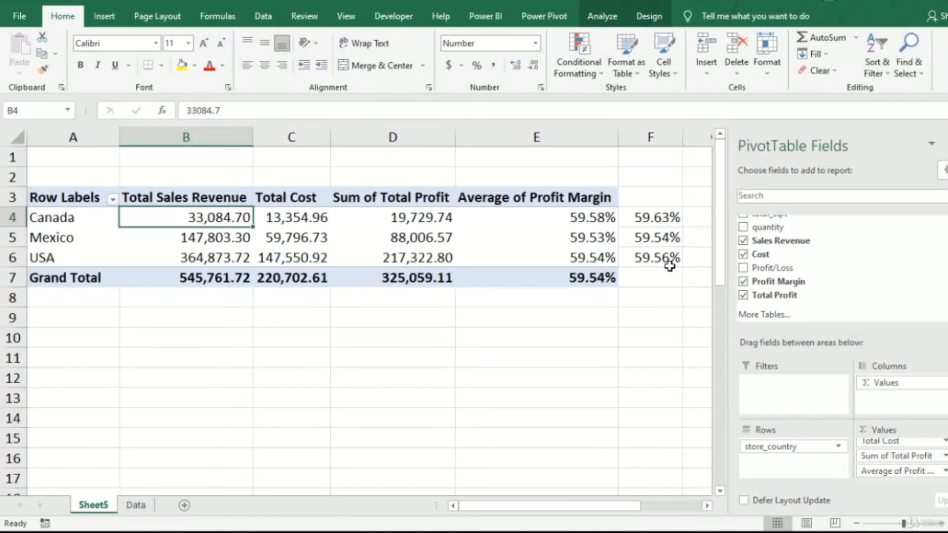
{"action": "key", "text": "shift+Right"}
{"action": "key", "text": "shift+Right"}
{"action": "key", "text": "shift+Right"}
{"action": "key", "text": "shift+Left"}
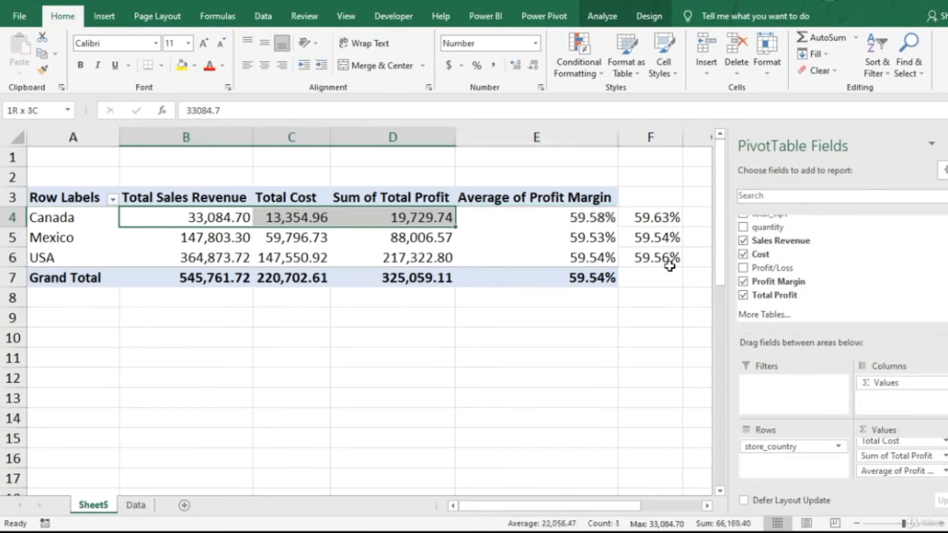
{"action": "key", "text": "ctrl+c"}
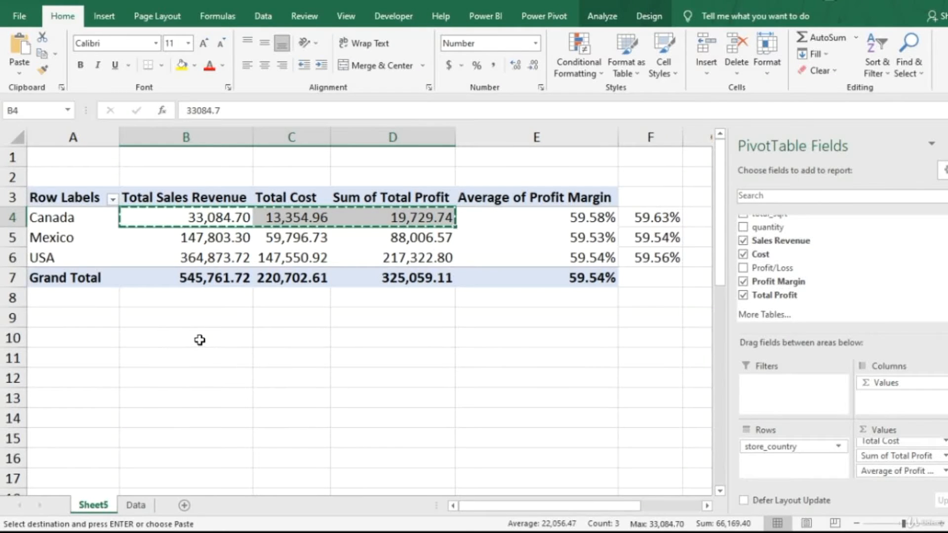
{"action": "left_click", "coordinate": [199, 340]}
{"action": "right_click", "coordinate": [199, 339]}
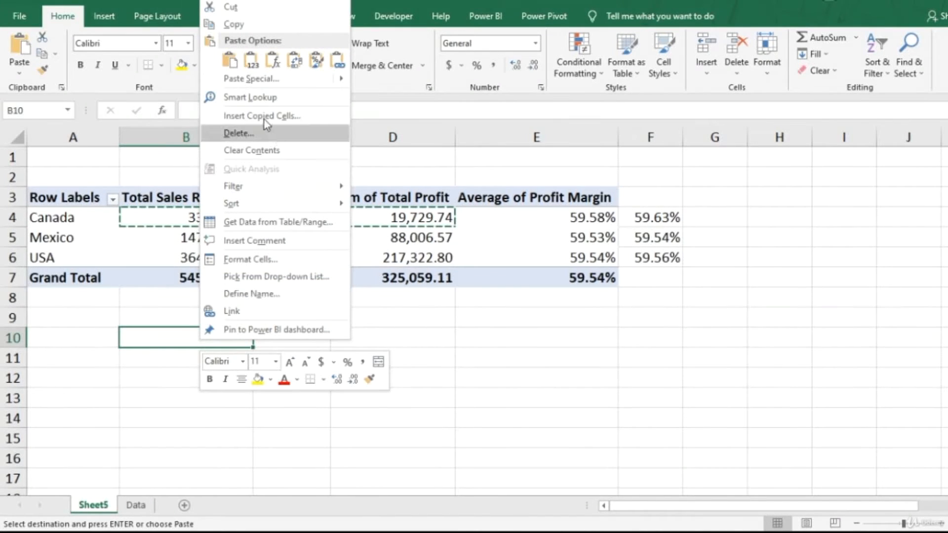
{"action": "left_click", "coordinate": [251, 60]}
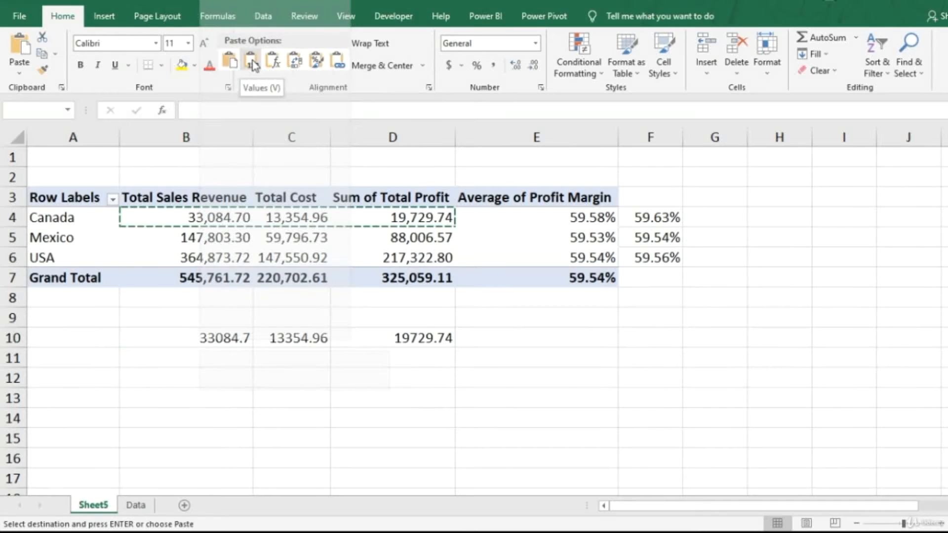
Step: In F10, calculate Canada's profit margin from the pasted values with the formula =D10/B10
{"action": "left_click", "coordinate": [543, 343]}
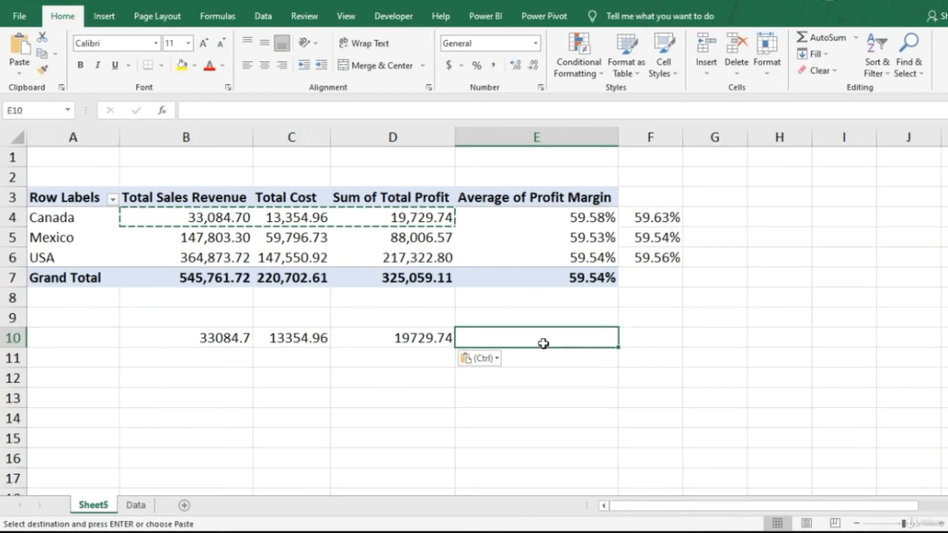
{"action": "left_click", "coordinate": [649, 333]}
{"action": "type", "text": "="}
{"action": "key", "text": "Left"}
{"action": "key", "text": "Left"}
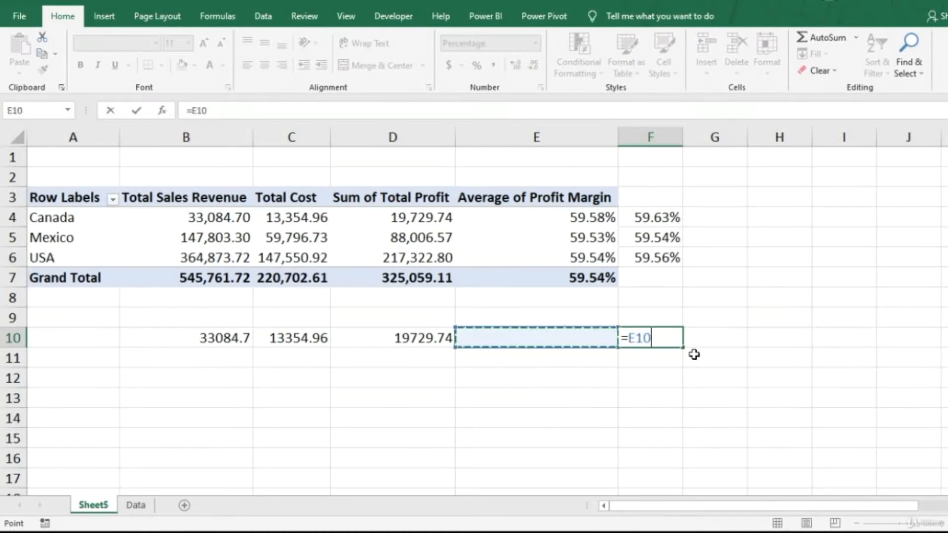
{"action": "type", "text": "/"}
{"action": "key", "text": "Left"}
{"action": "key", "text": "Left"}
{"action": "key", "text": "Left"}
{"action": "key", "text": "Left"}
{"action": "key", "text": "Return"}
{"action": "key", "text": "Up"}
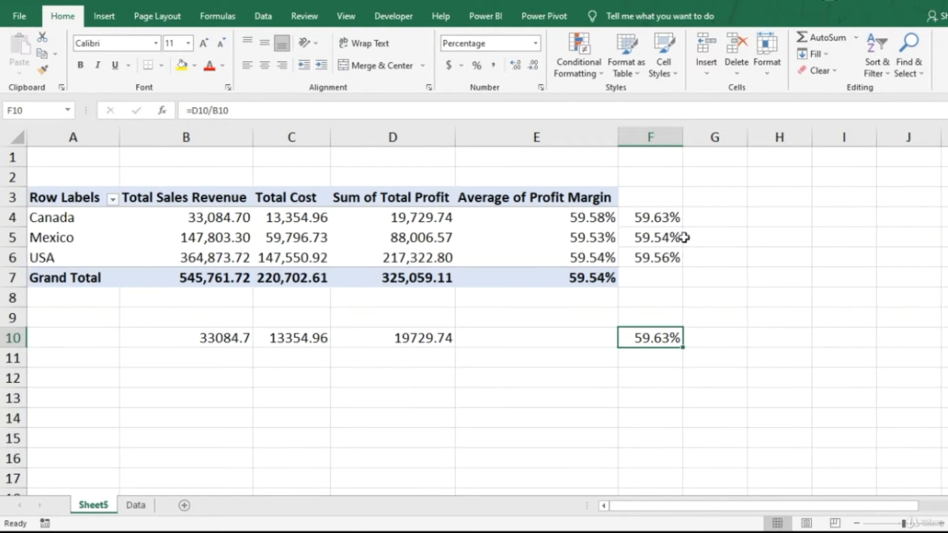
Step: Clear the pasted test values and the margin formula in B10:F10
{"action": "key", "text": "Left"}
{"action": "key", "text": "Left"}
{"action": "key", "text": "Left"}
{"action": "key", "text": "Left"}
{"action": "key", "text": "shift+Right"}
{"action": "key", "text": "shift+Right"}
{"action": "key", "text": "shift+Right"}
{"action": "key", "text": "shift+Right"}
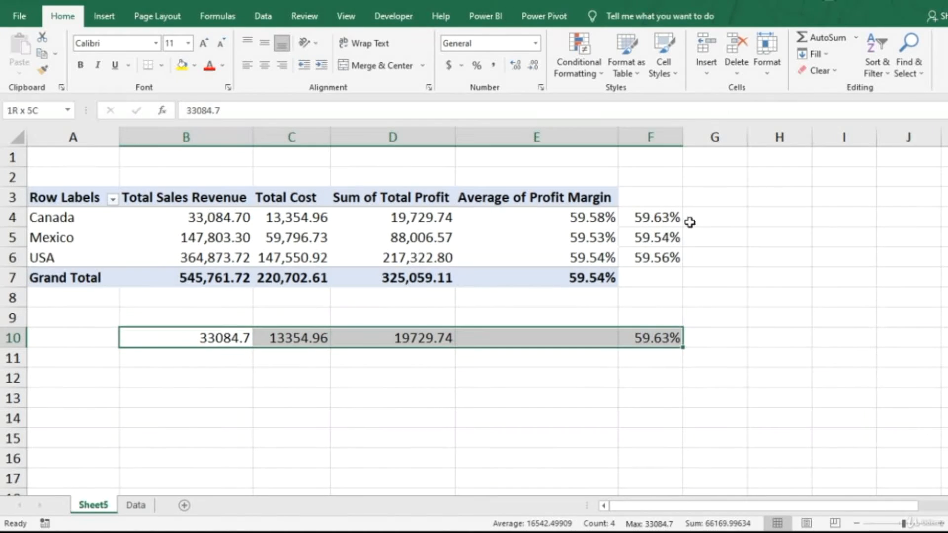
{"action": "key", "text": "Delete"}
Step: Delete the manual profit margin formulas for the three countries in F4:F6 beside the pivot table
{"action": "left_click", "coordinate": [602, 222]}
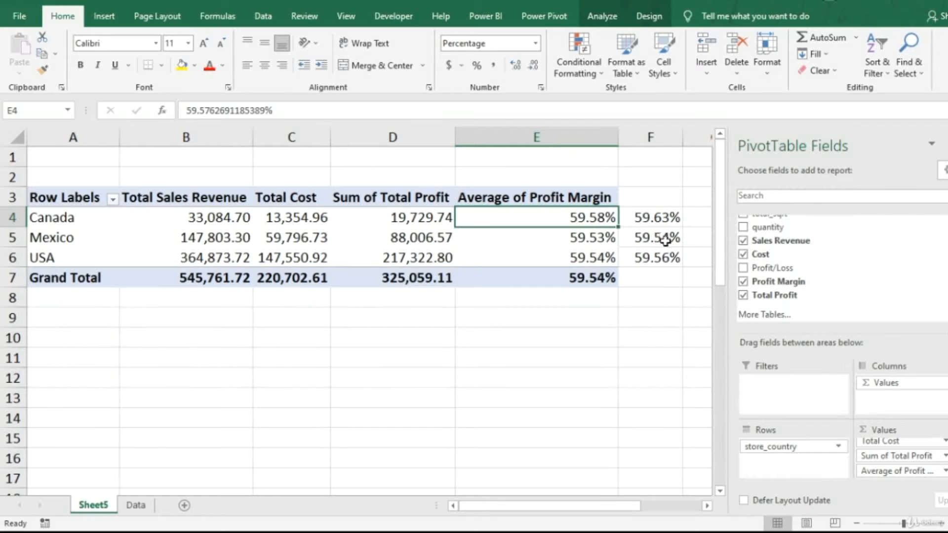
{"action": "left_click", "coordinate": [660, 217]}
{"action": "key", "text": "shift+Down"}
{"action": "key", "text": "shift+Down"}
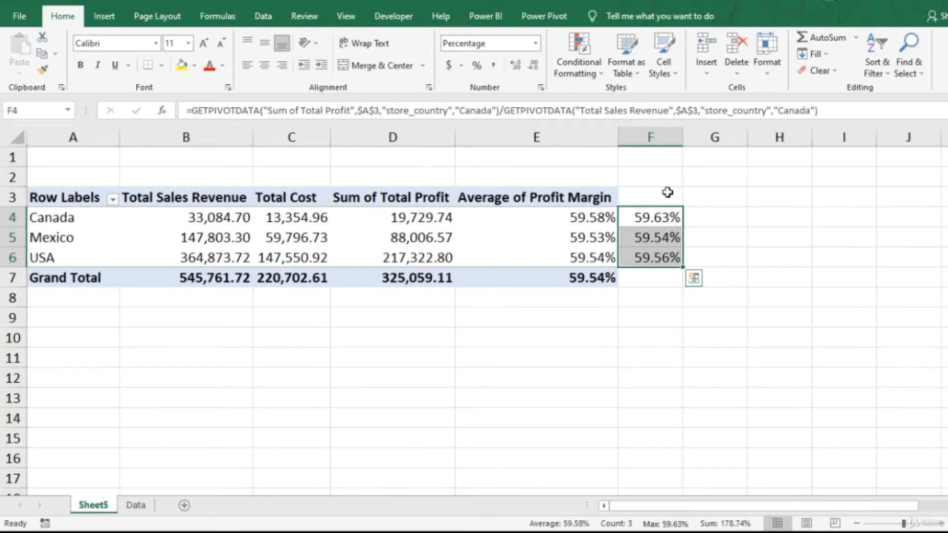
{"action": "key", "text": "Delete"}
Step: Start a new calculated field for the pivot table and name it CF_AverageProfit
{"action": "left_click", "coordinate": [581, 218]}
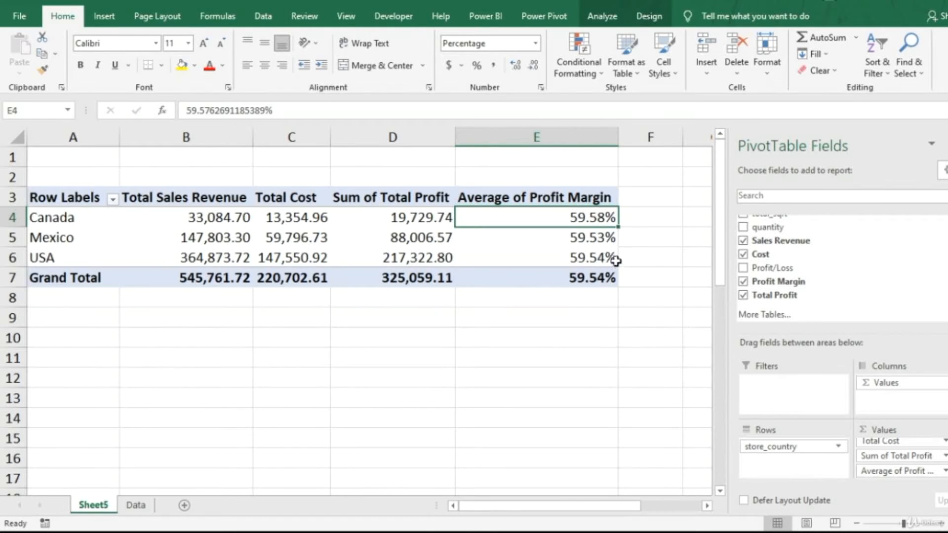
{"action": "left_click", "coordinate": [602, 16]}
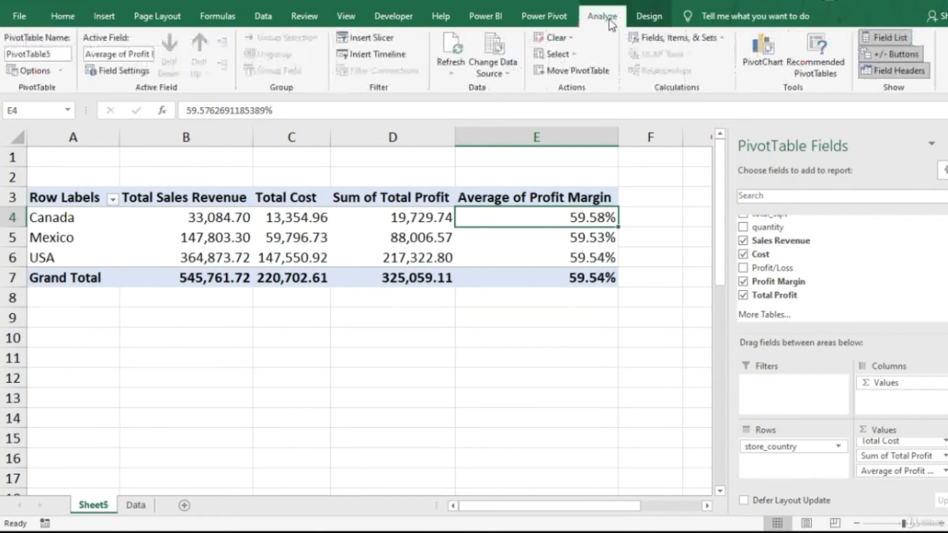
{"action": "left_click", "coordinate": [689, 39]}
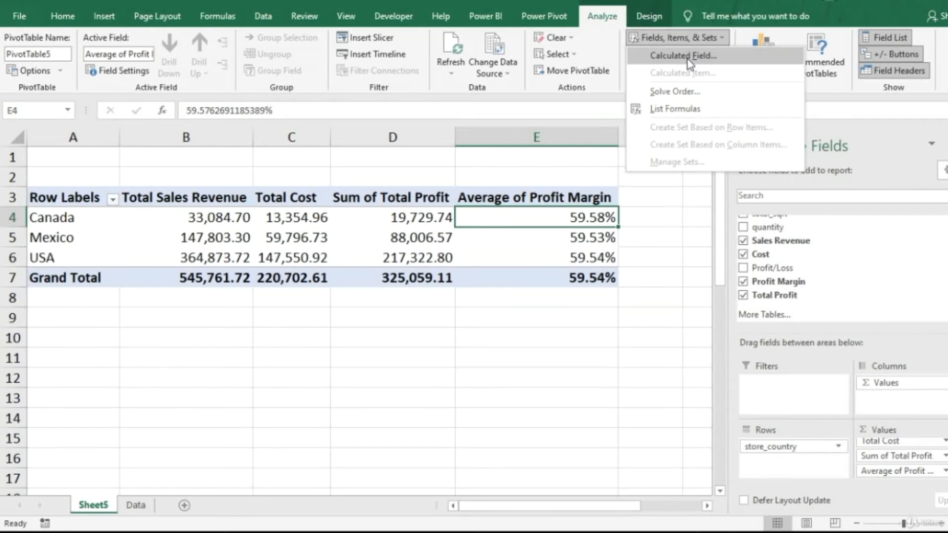
{"action": "left_click", "coordinate": [688, 57]}
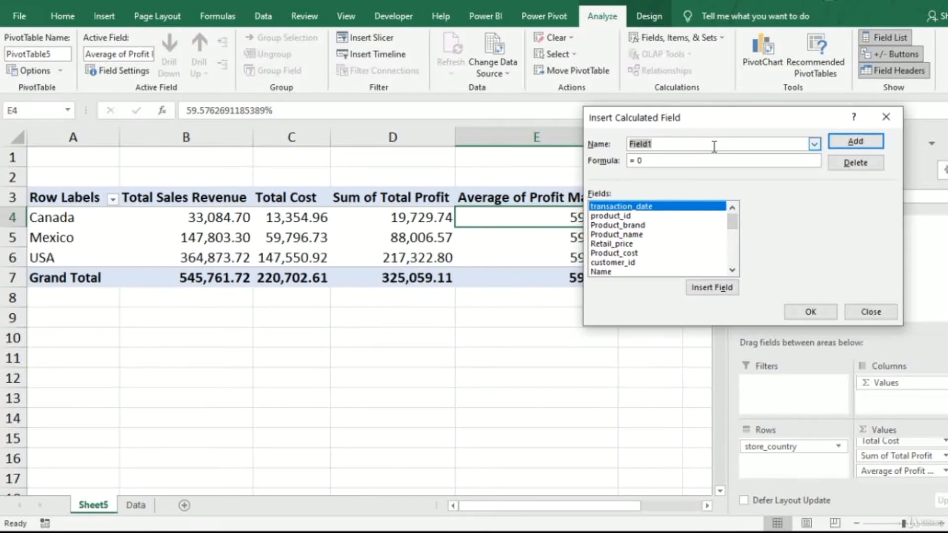
{"action": "type", "text": "CF_AverageProfit"}
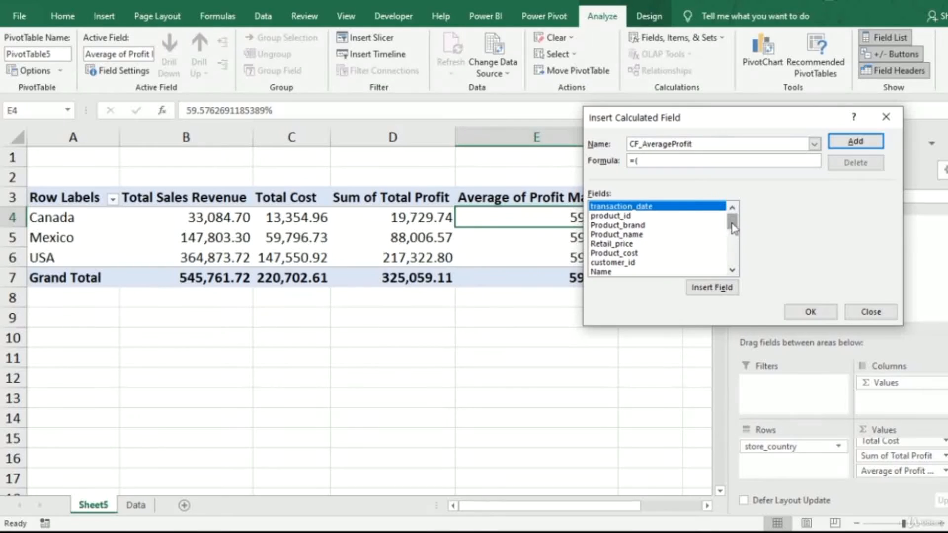
Step: Set the calculated field's formula to =('Sales Revenue'-Cost)/'Sales Revenue' and insert it under the name CF_AverageProfitMargin
{"action": "left_click_drag", "start_coordinate": [733, 224], "coordinate": [732, 255]}
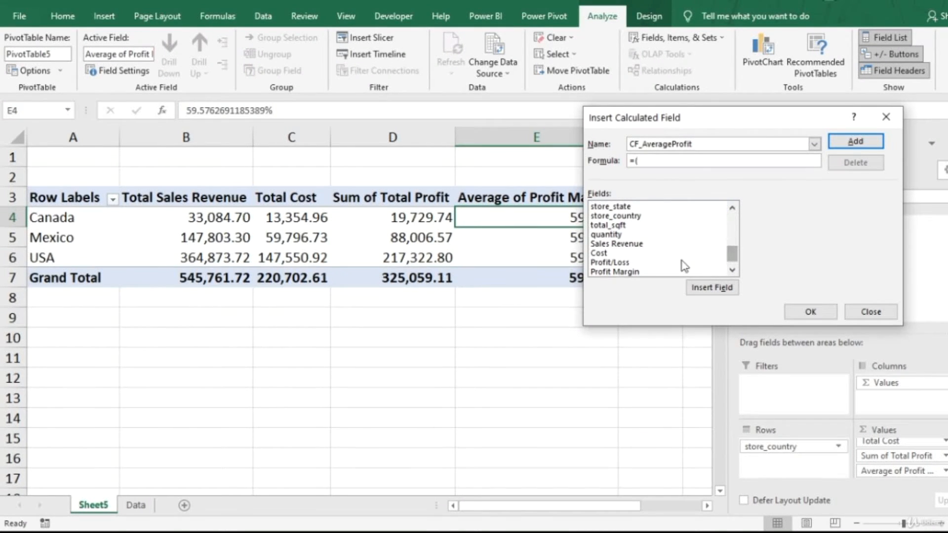
{"action": "double_click", "coordinate": [618, 244]}
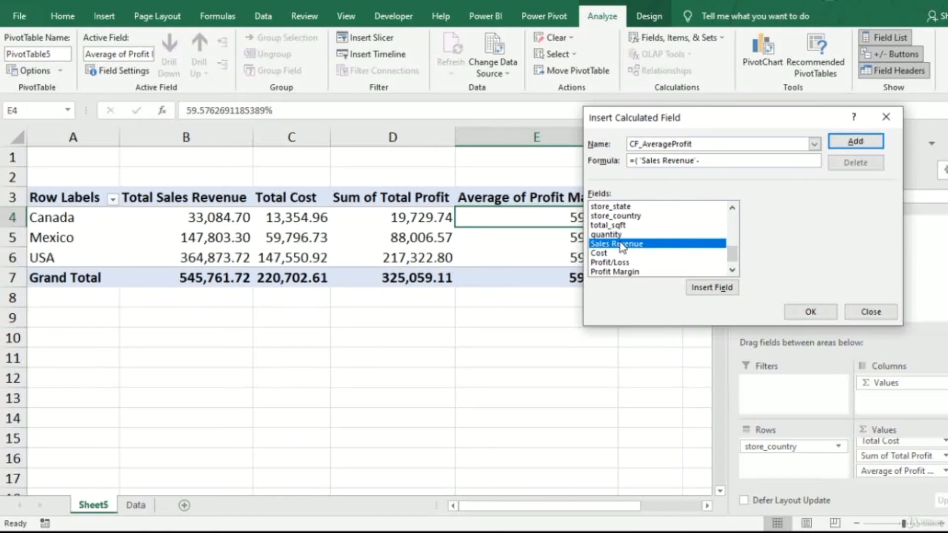
{"action": "double_click", "coordinate": [612, 253]}
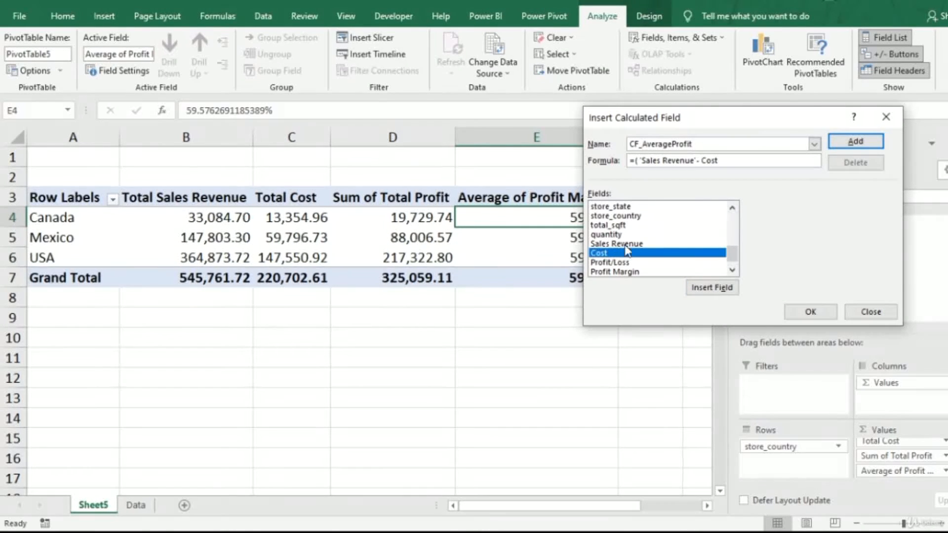
{"action": "type", "text": ")/"}
{"action": "double_click", "coordinate": [628, 245]}
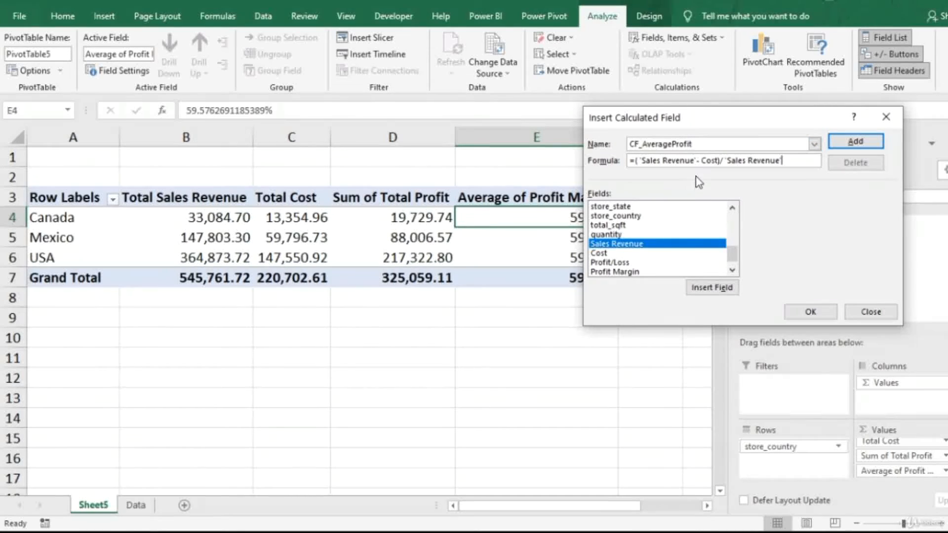
{"action": "left_click", "coordinate": [712, 147]}
{"action": "left_click", "coordinate": [816, 313]}
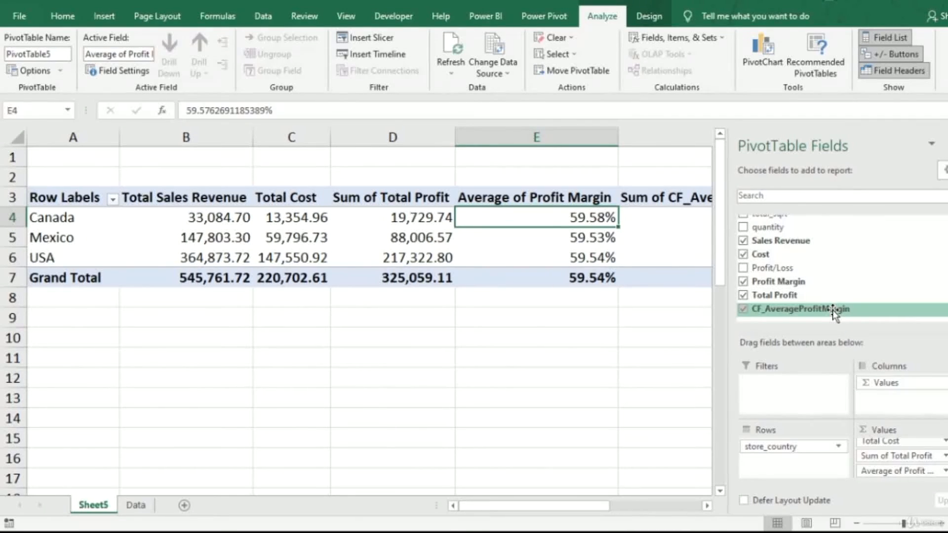
Step: In the value field settings of Sum of CF_AverageProfitMargin, summarize the field by Average
{"action": "left_click_drag", "start_coordinate": [581, 506], "coordinate": [627, 506]}
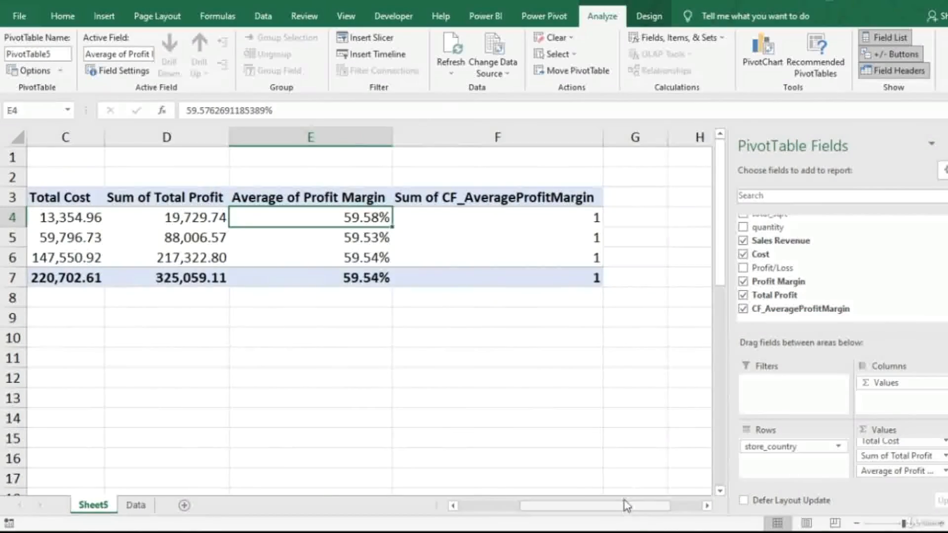
{"action": "left_click", "coordinate": [569, 218]}
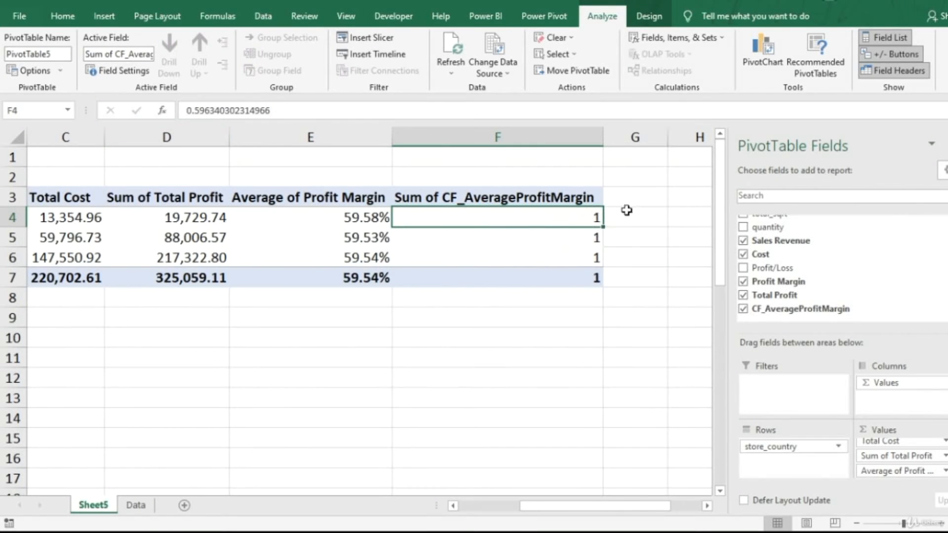
{"action": "scroll", "coordinate": [883, 464], "scroll_direction": "down", "scroll_amount": 1}
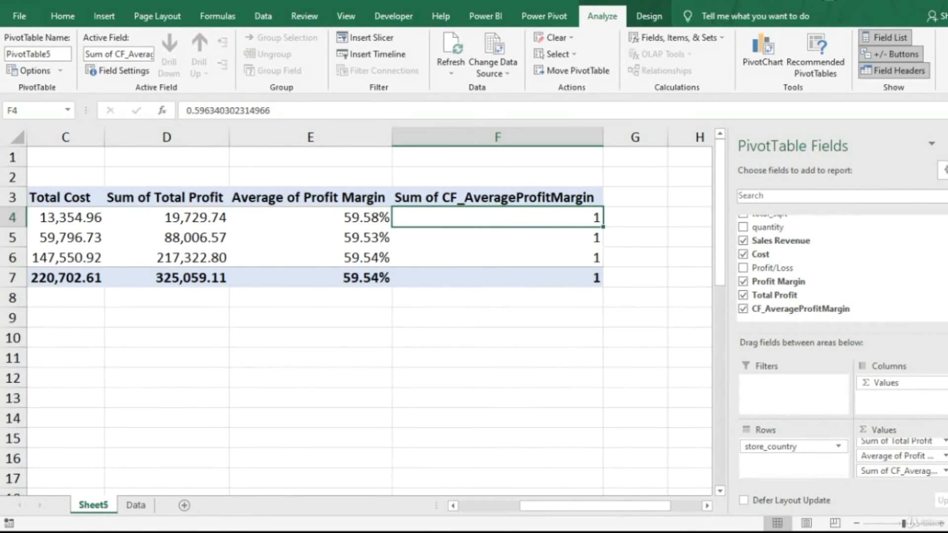
{"action": "left_click", "coordinate": [944, 472]}
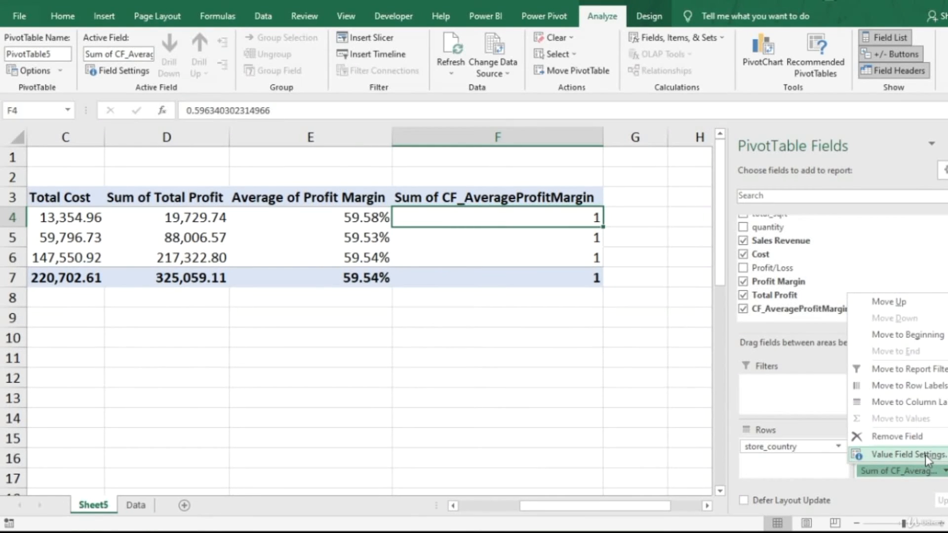
{"action": "left_click", "coordinate": [926, 459]}
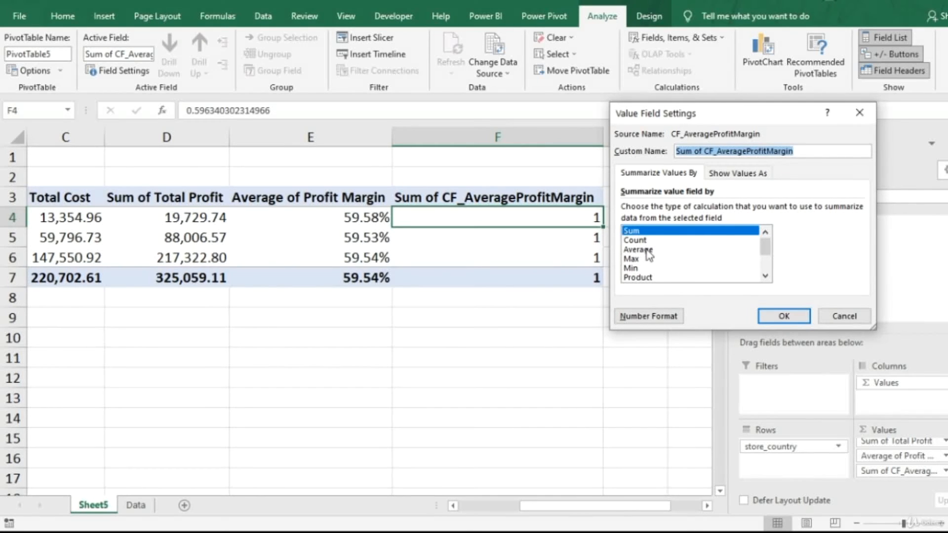
{"action": "left_click", "coordinate": [645, 250]}
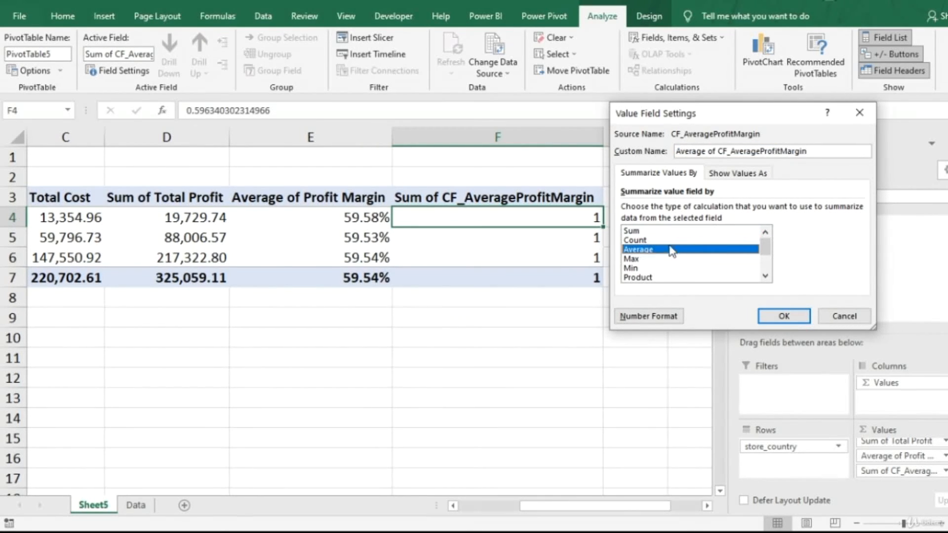
Step: Format the CF_AverageProfitMargin value field as Percentage with 2 decimal places and apply the field settings
{"action": "left_click", "coordinate": [659, 321]}
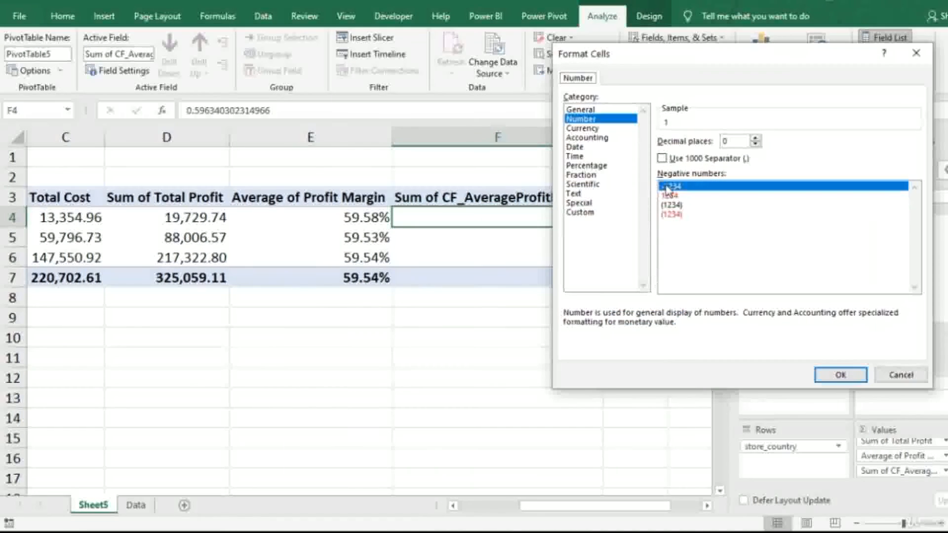
{"action": "left_click", "coordinate": [611, 167]}
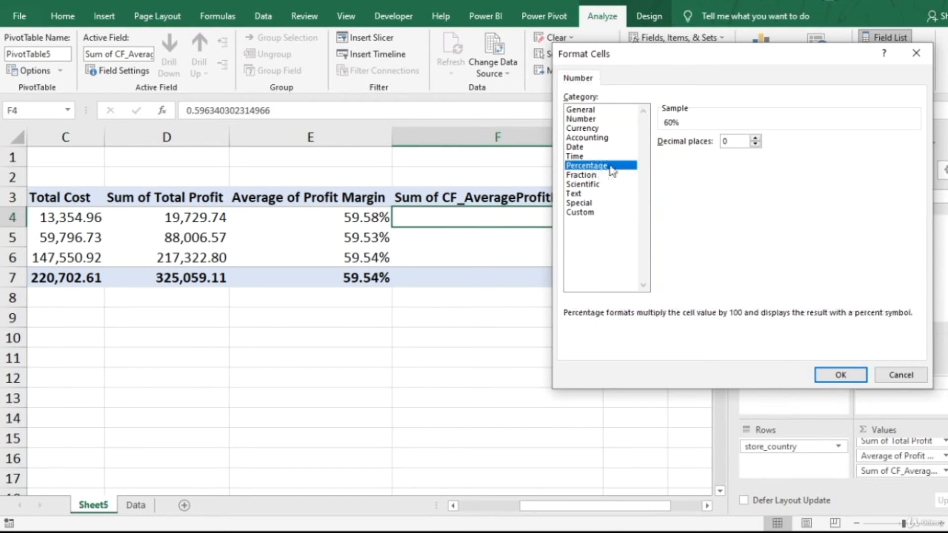
{"action": "left_click", "coordinate": [755, 139]}
{"action": "left_click", "coordinate": [755, 139]}
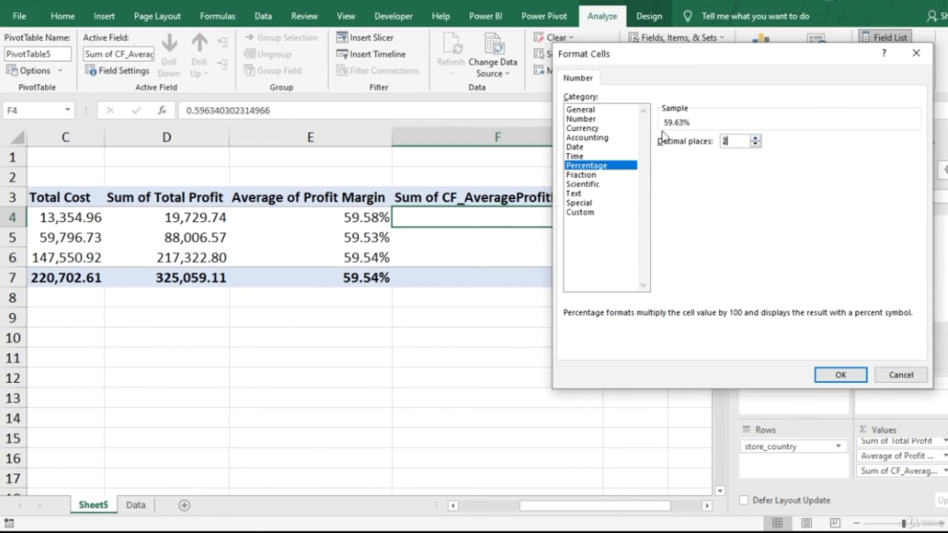
{"action": "left_click", "coordinate": [832, 375]}
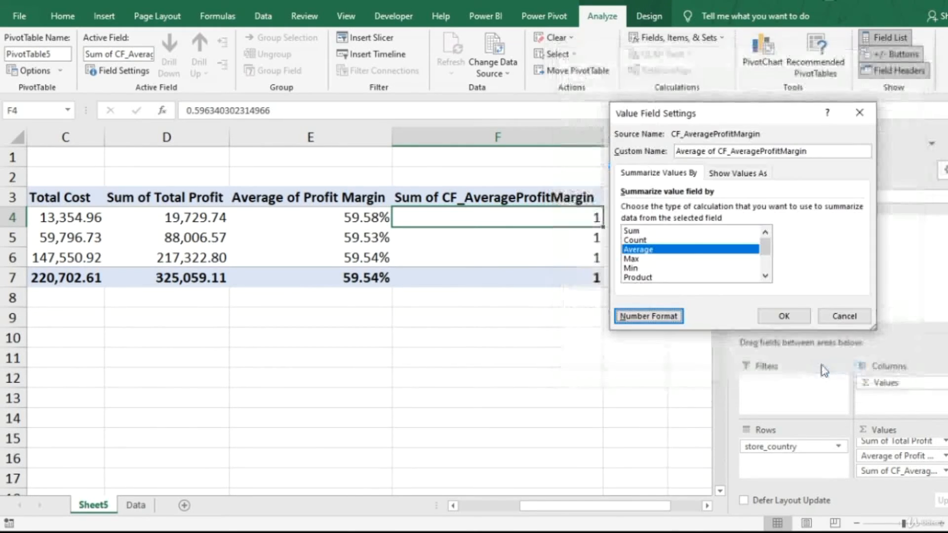
{"action": "left_click", "coordinate": [783, 317]}
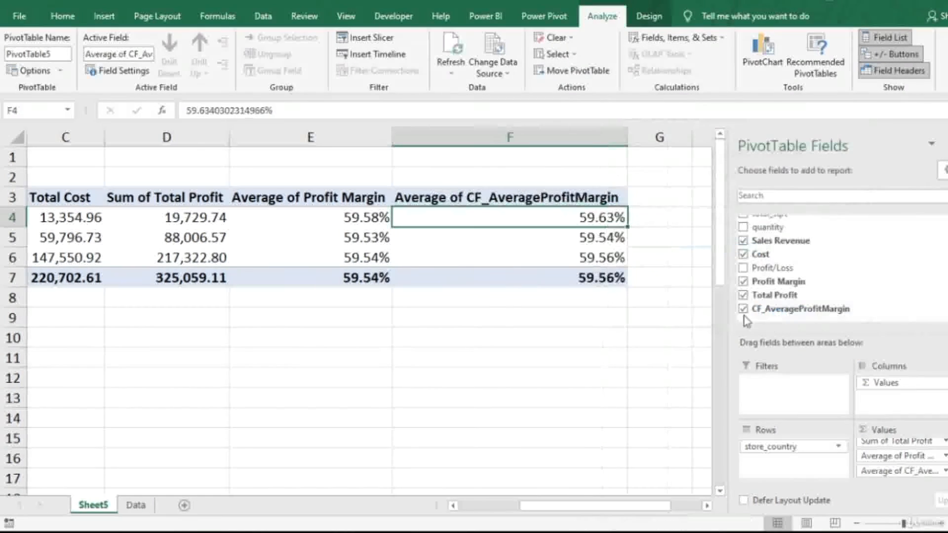
Step: Compare the country margins in Average of Profit Margin with those in Average of CF_AverageProfitMargin
{"action": "left_click", "coordinate": [545, 317]}
{"action": "left_click", "coordinate": [604, 213]}
{"action": "left_click", "coordinate": [323, 218]}
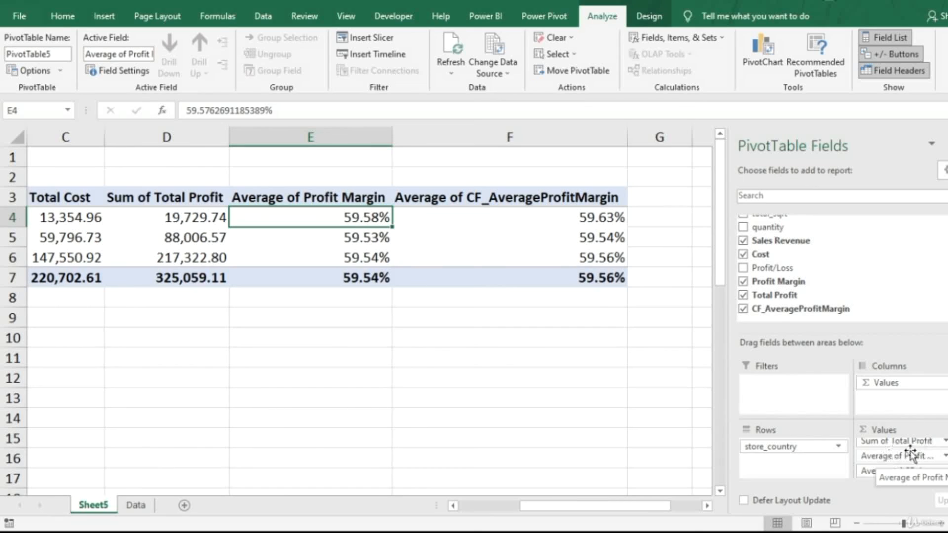
{"action": "mouse_move", "coordinate": [497, 255]}
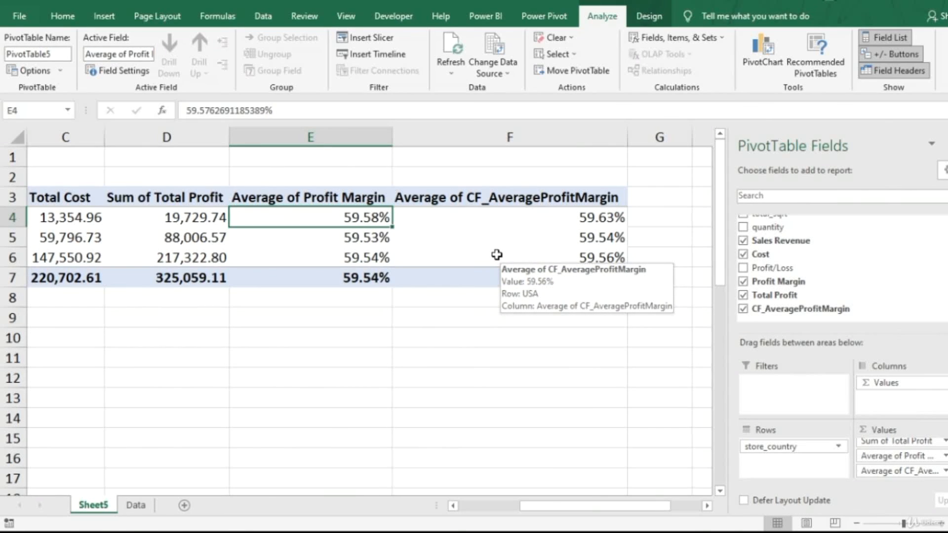